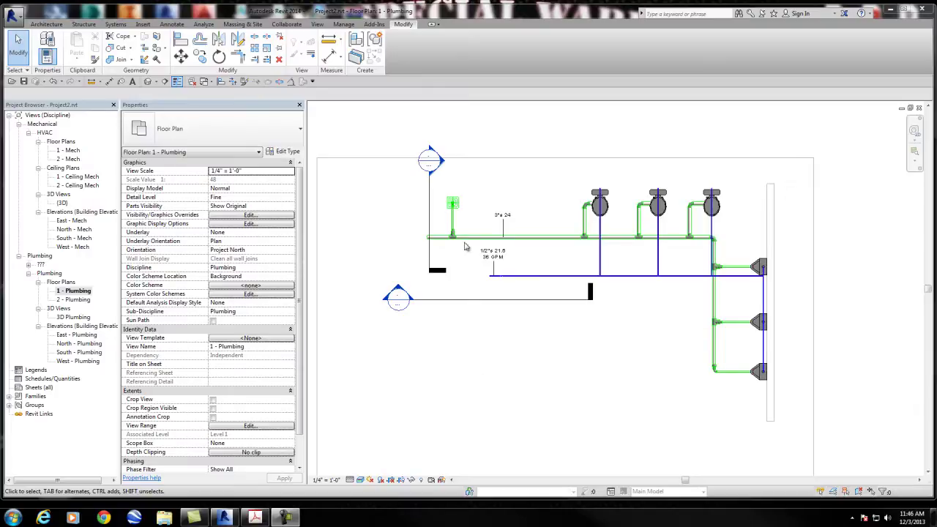
# Step: Leave the 1 - Plumbing plan for the default 3D view showing the 1/2" valve on the supply line
pyautogui.scroll(1, 439, 293)
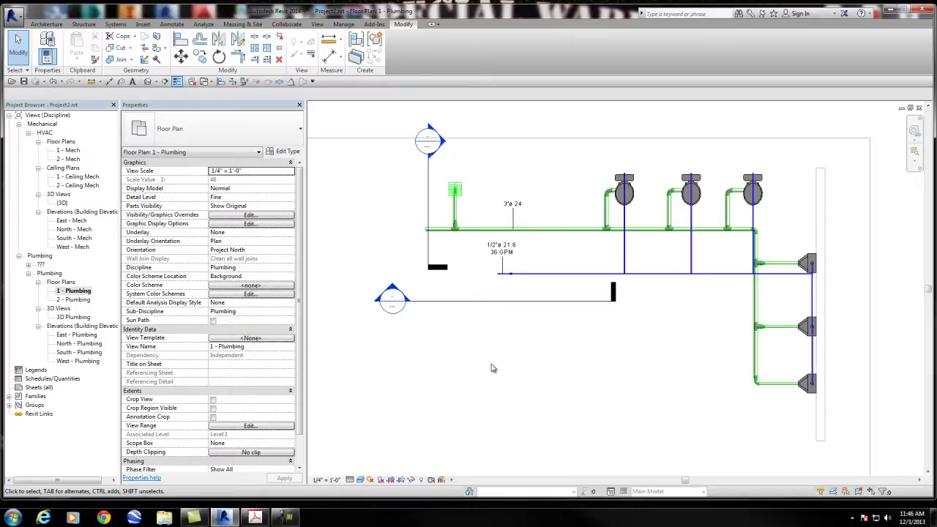
pyautogui.scroll(-2, 488, 368)
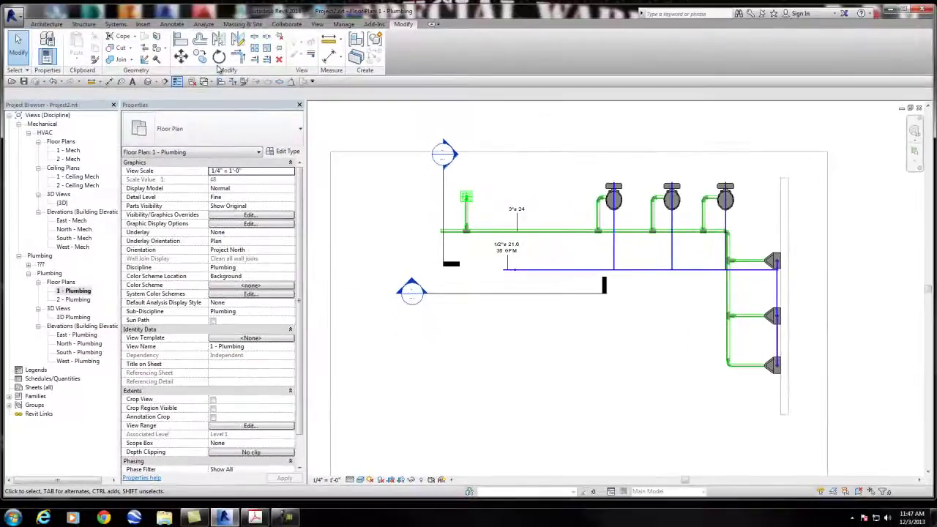
pyautogui.click(147, 81)
pyautogui.scroll(4, 666, 229)
pyautogui.scroll(8, 665, 229)
pyautogui.scroll(5, 599, 253)
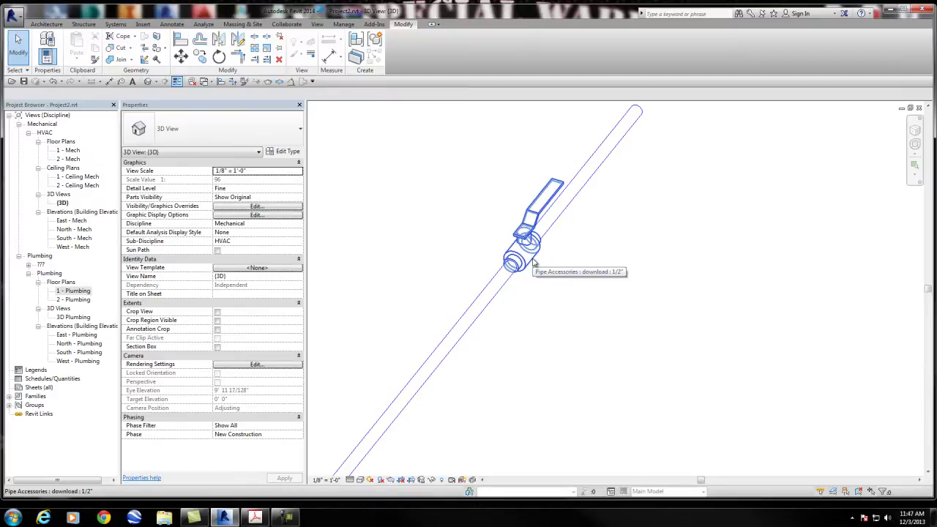
pyautogui.scroll(-1, 606, 289)
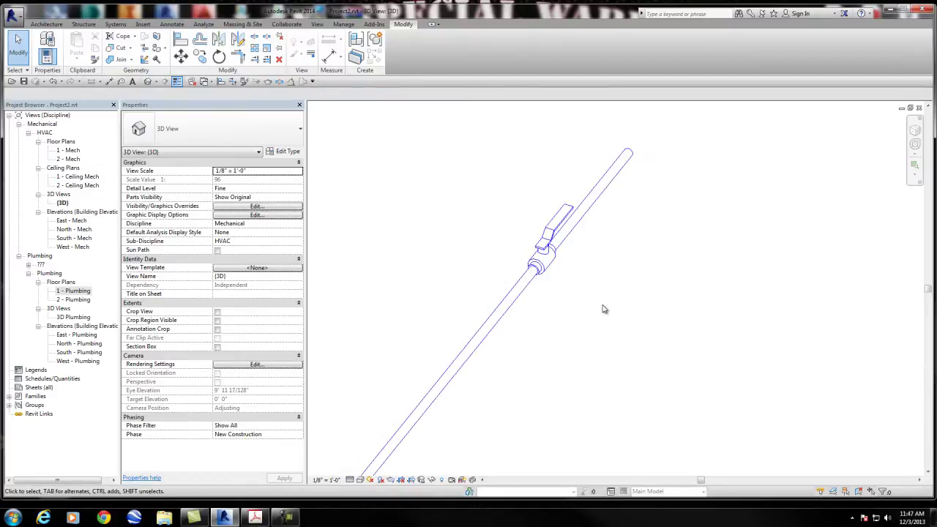
pyautogui.scroll(-1, 604, 309)
pyautogui.moveTo(604, 308); pyautogui.dragTo(564, 268, button='middle')
pyautogui.scroll(-2, 586, 239)
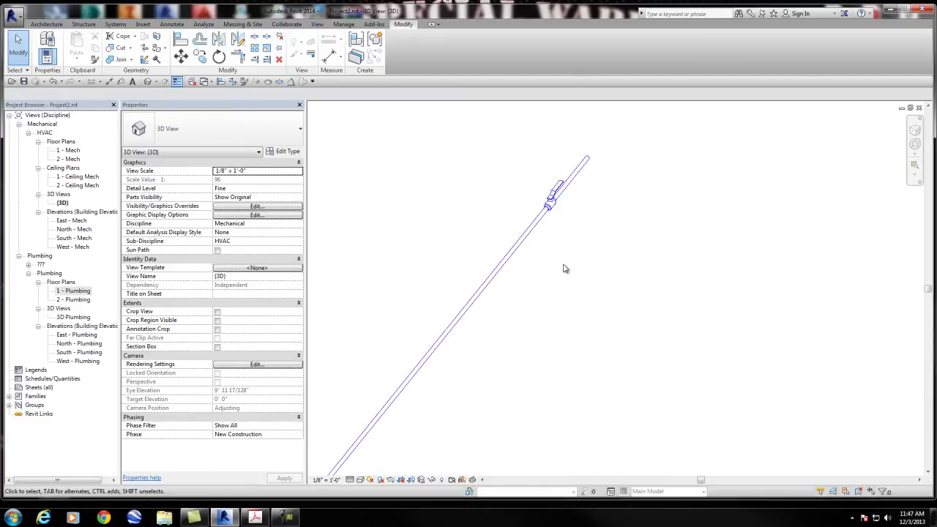
pyautogui.moveTo(320, 182); pyautogui.dragTo(433, 90, button='middle')
pyautogui.scroll(-1, 559, 294)
pyautogui.scroll(1, 805, 376)
pyautogui.scroll(1, 803, 366)
pyautogui.moveTo(803, 366); pyautogui.dragTo(681, 194, button='middle')
pyautogui.scroll(2, 681, 194)
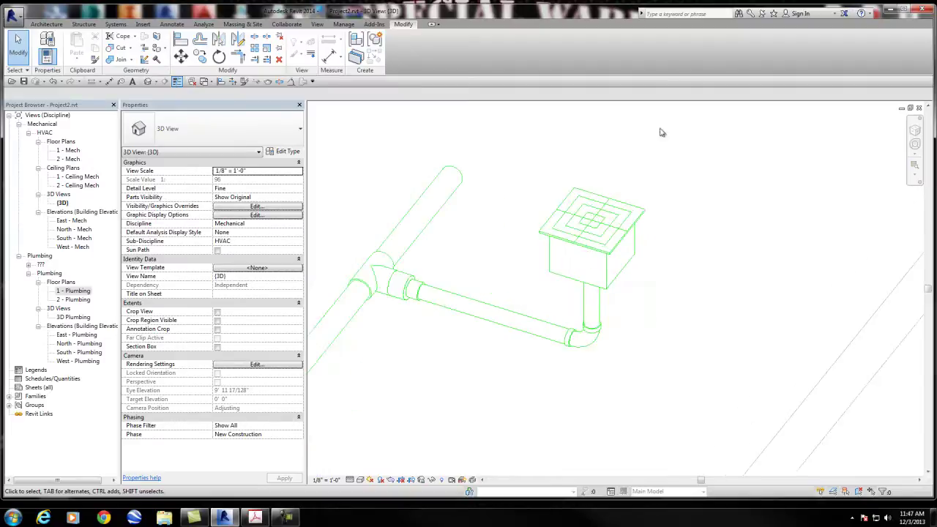
pyautogui.scroll(-1, 711, 266)
pyautogui.moveTo(711, 266); pyautogui.dragTo(605, 295, button='middle')
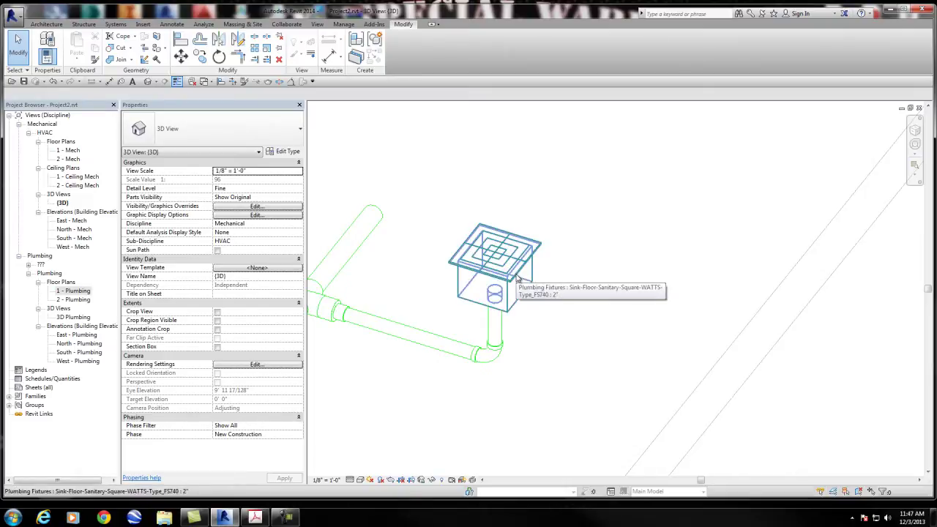
pyautogui.scroll(-1, 559, 208)
pyautogui.scroll(-1, 559, 207)
pyautogui.moveTo(554, 205); pyautogui.dragTo(560, 259, button='middle')
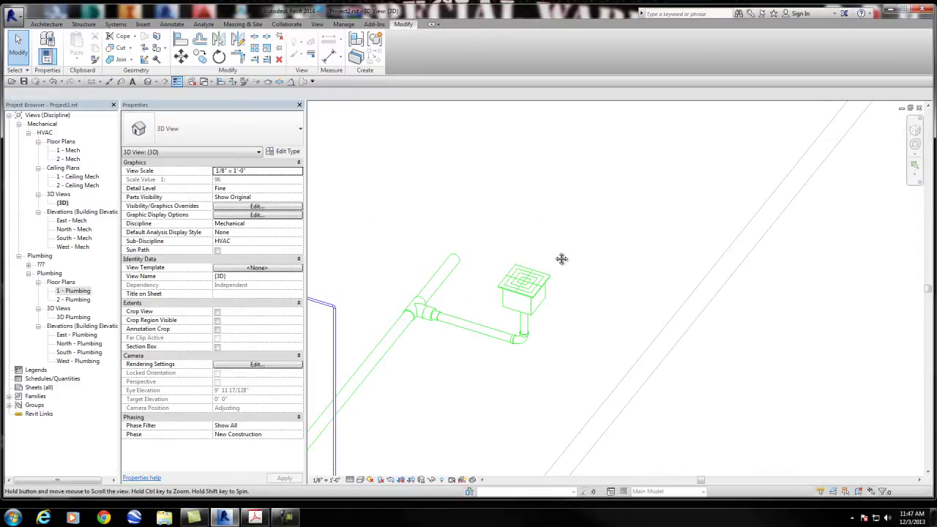
pyautogui.click(272, 139)
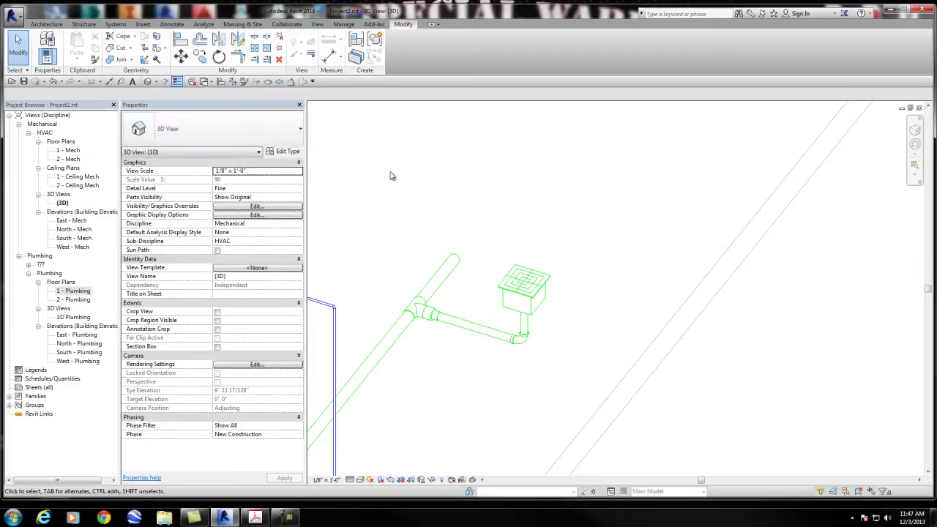
# Step: In the 1 - Plumbing plan, place the 1/2" 007-QT-S valve component near the pipe end
pyautogui.doubleClick(77, 292)
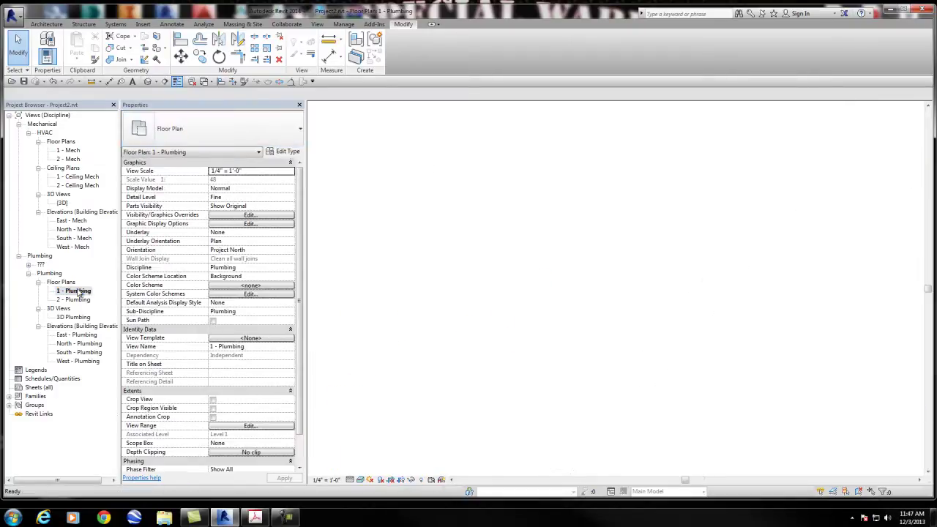
pyautogui.click(210, 136)
pyautogui.click(230, 136)
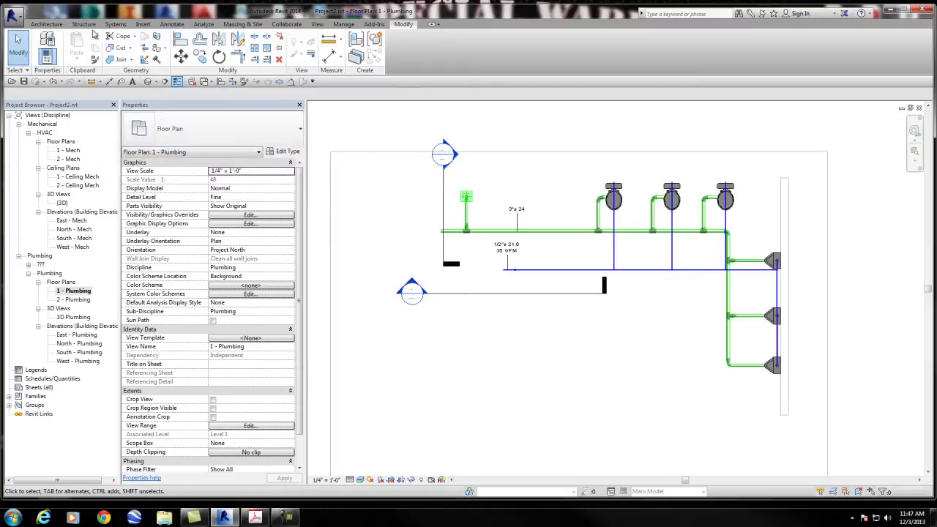
pyautogui.click(51, 24)
pyautogui.click(121, 46)
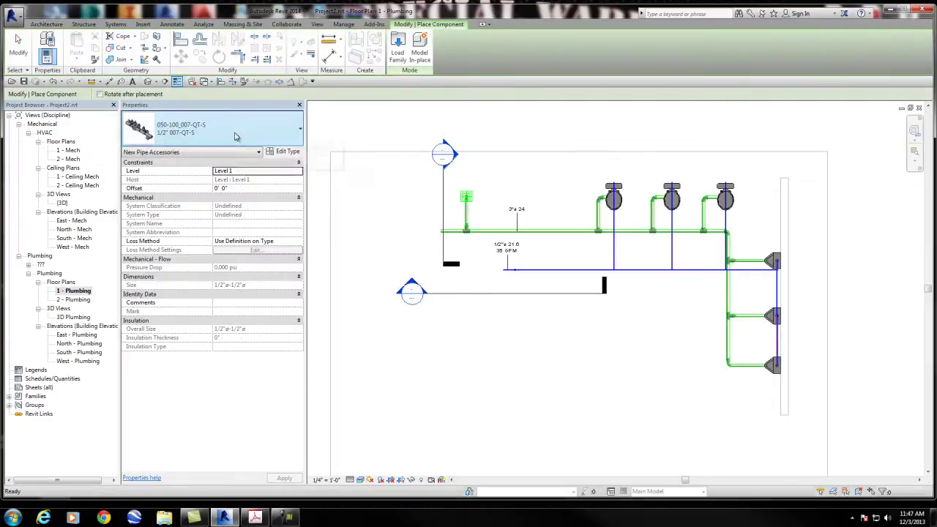
pyautogui.scroll(7, 487, 249)
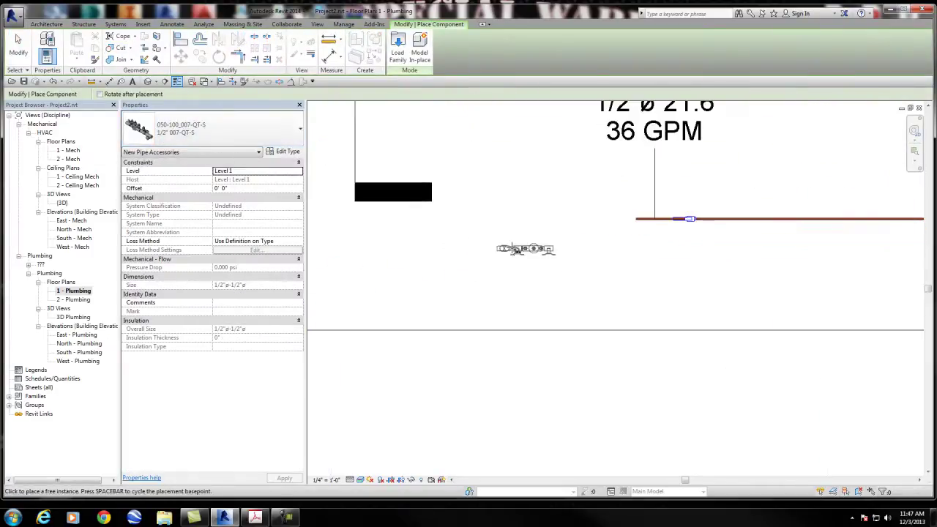
pyautogui.click(545, 228)
pyautogui.press('Escape')
# Step: Align the valve with the water pipe
pyautogui.scroll(2, 646, 221)
pyautogui.scroll(1, 646, 222)
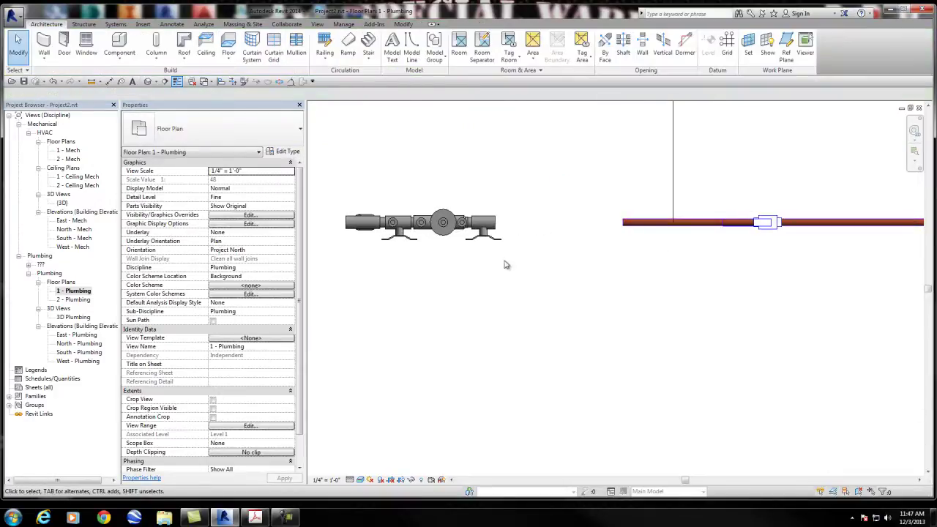
pyautogui.click(225, 82)
pyautogui.click(653, 224)
pyautogui.click(480, 231)
pyautogui.press('Escape')
# Step: Extend the water pipe's left end to join the valve, then select the valve
pyautogui.scroll(2, 539, 257)
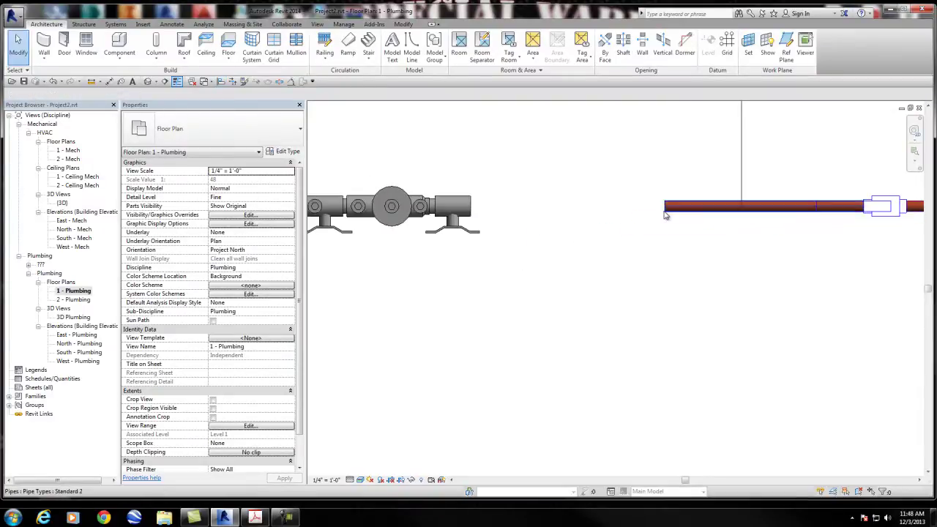
pyautogui.click(663, 207)
pyautogui.moveTo(663, 208); pyautogui.dragTo(501, 281)
pyautogui.click(505, 281)
pyautogui.scroll(-3, 481, 278)
pyautogui.scroll(3, 575, 205)
pyautogui.scroll(-1, 575, 196)
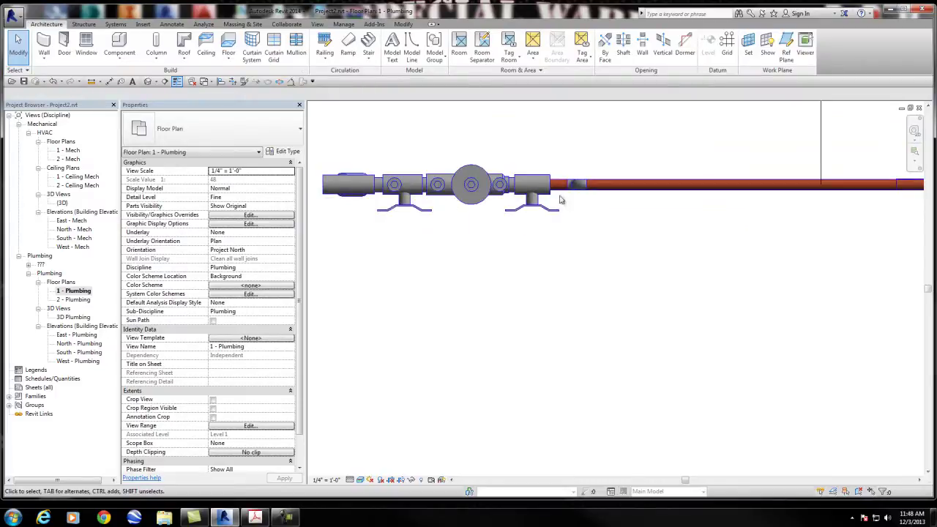
pyautogui.scroll(2, 563, 190)
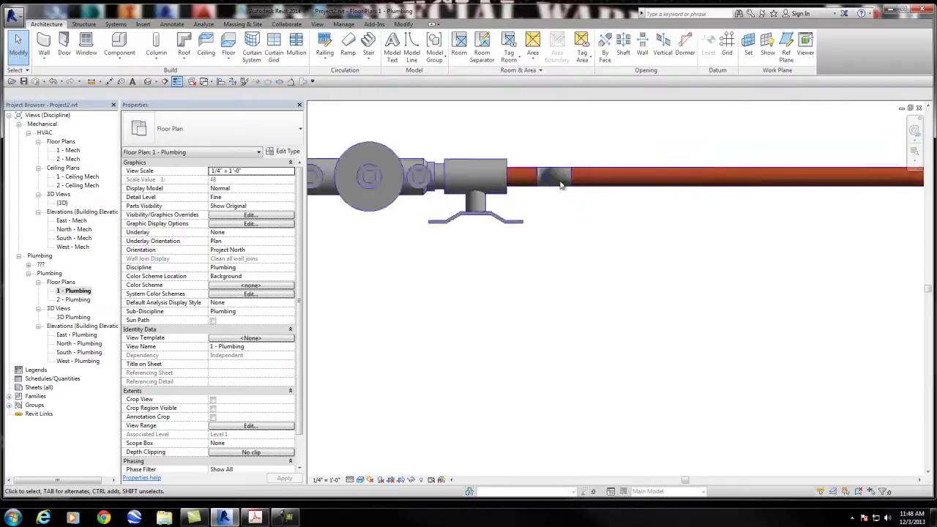
pyautogui.scroll(-2, 545, 220)
pyautogui.scroll(-1, 569, 268)
pyautogui.scroll(1, 403, 198)
pyautogui.scroll(1, 418, 197)
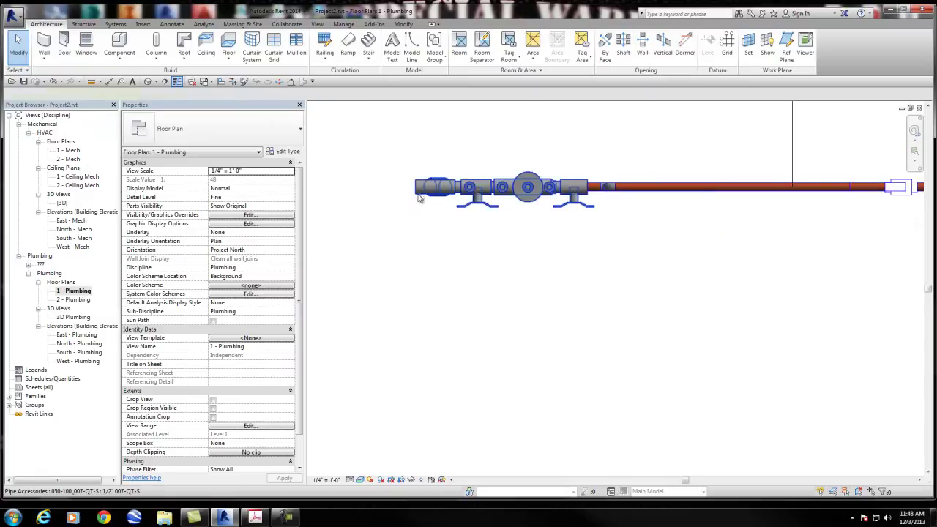
pyautogui.click(419, 192)
# Step: Start drawing a pipe from the valve's context menu, then cancel it
pyautogui.rightClick(415, 188)
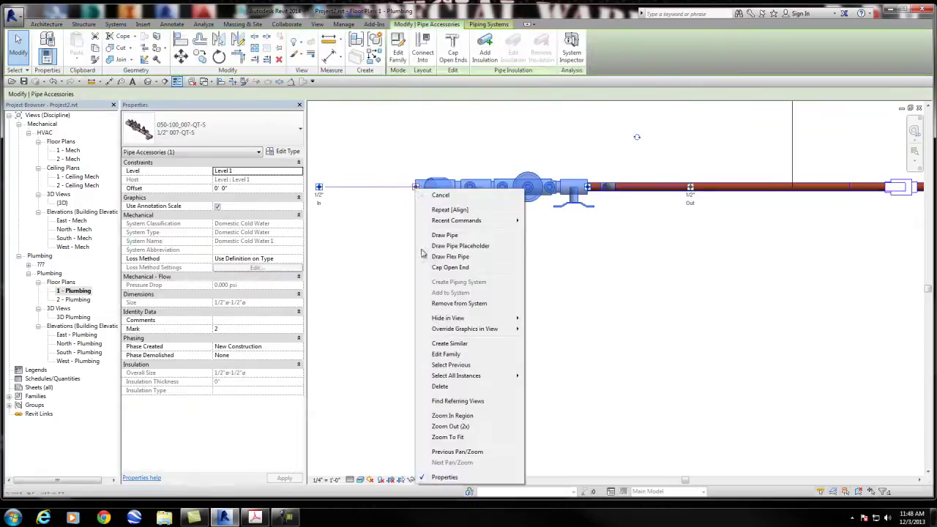
pyautogui.click(445, 235)
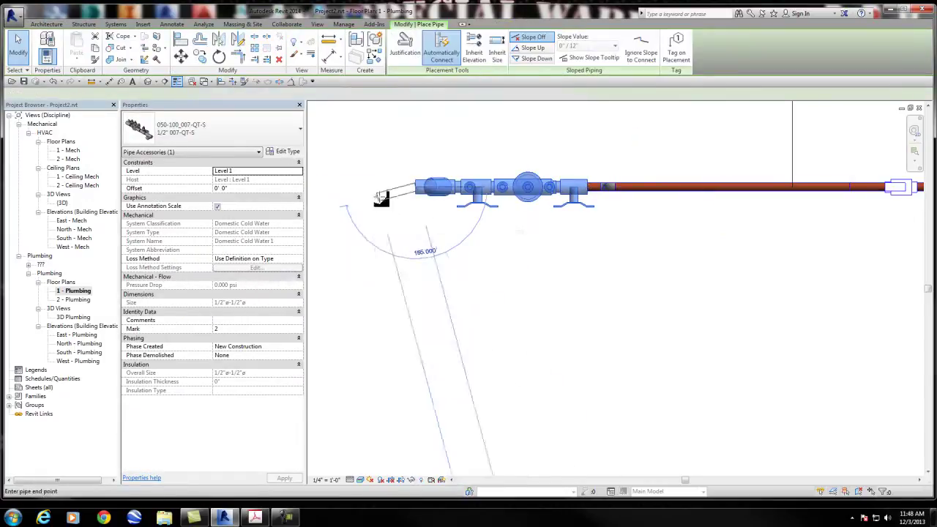
pyautogui.moveTo(312, 263); pyautogui.dragTo(430, 244, button='middle')
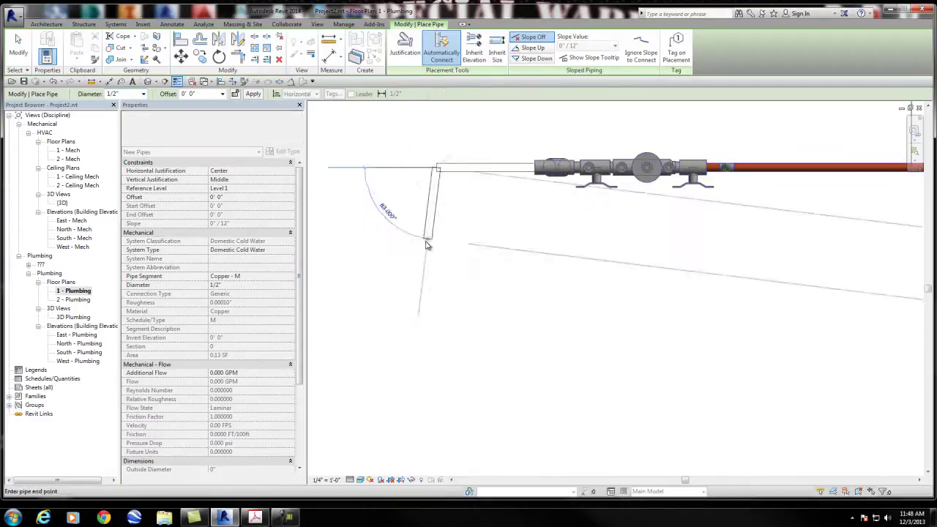
pyautogui.press('Escape')
pyautogui.press('Escape')
# Step: Center the view on the pipe fitting and drag the 1/2"ø 21.6 36 GPM tag leftward
pyautogui.scroll(-2, 425, 245)
pyautogui.moveTo(586, 230); pyautogui.dragTo(490, 258, button='middle')
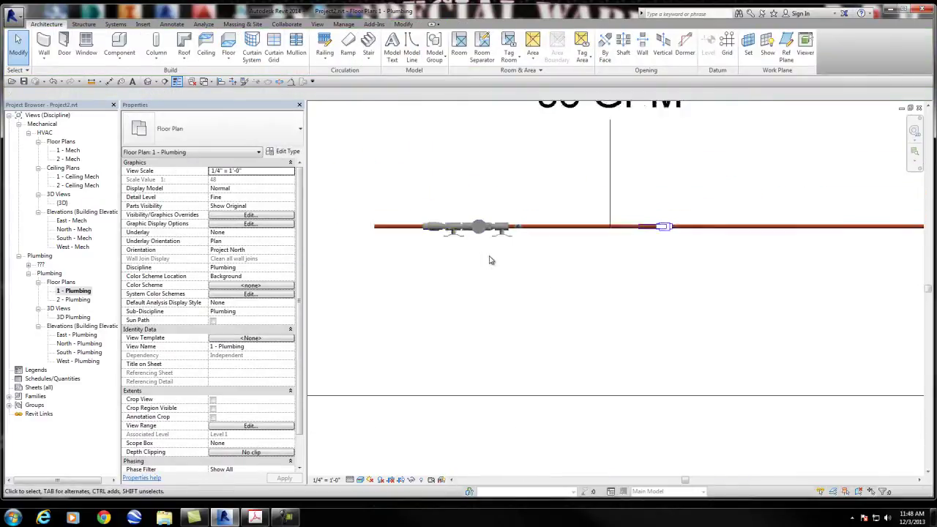
pyautogui.scroll(-2, 490, 258)
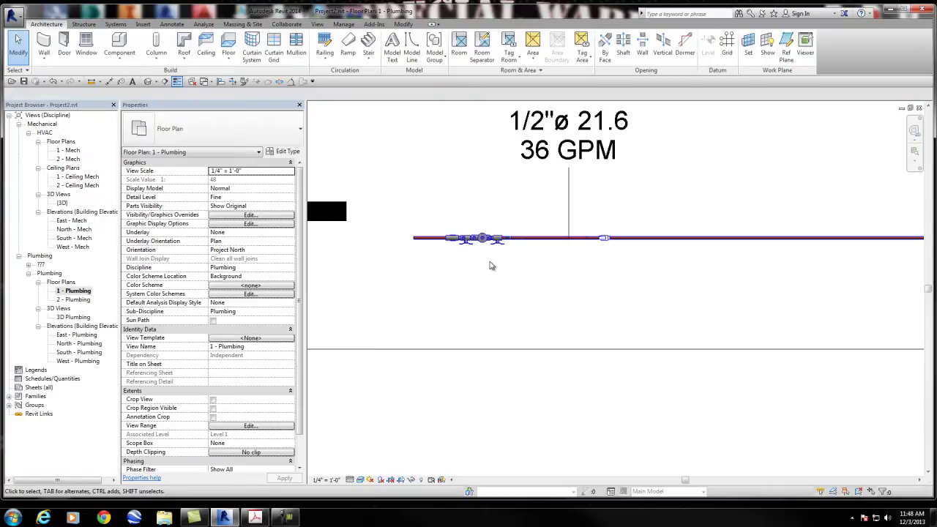
pyautogui.scroll(1, 638, 261)
pyautogui.scroll(1, 638, 263)
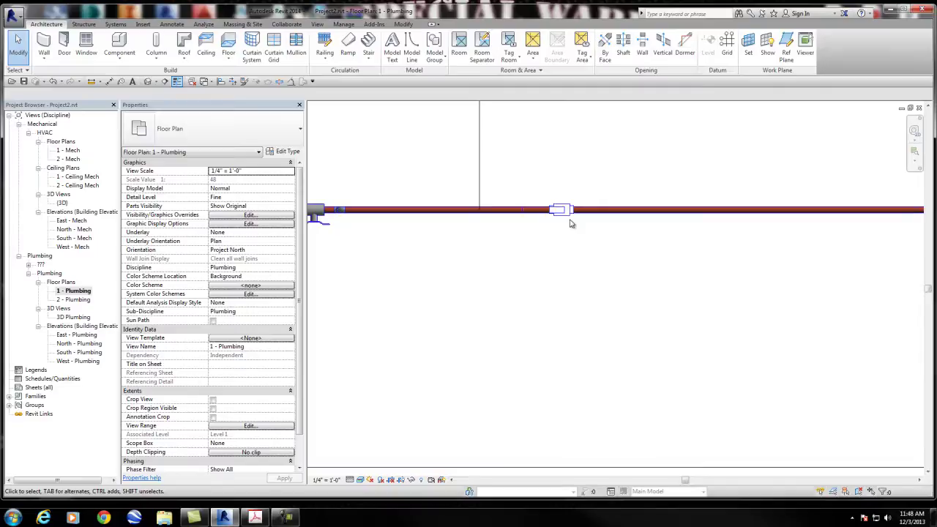
pyautogui.moveTo(576, 230); pyautogui.dragTo(561, 270, button='middle')
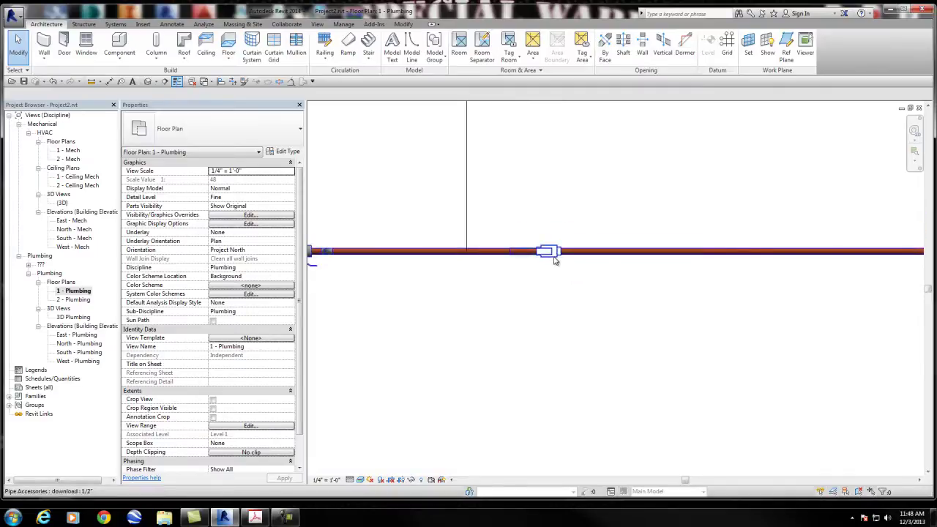
pyautogui.scroll(-3, 534, 358)
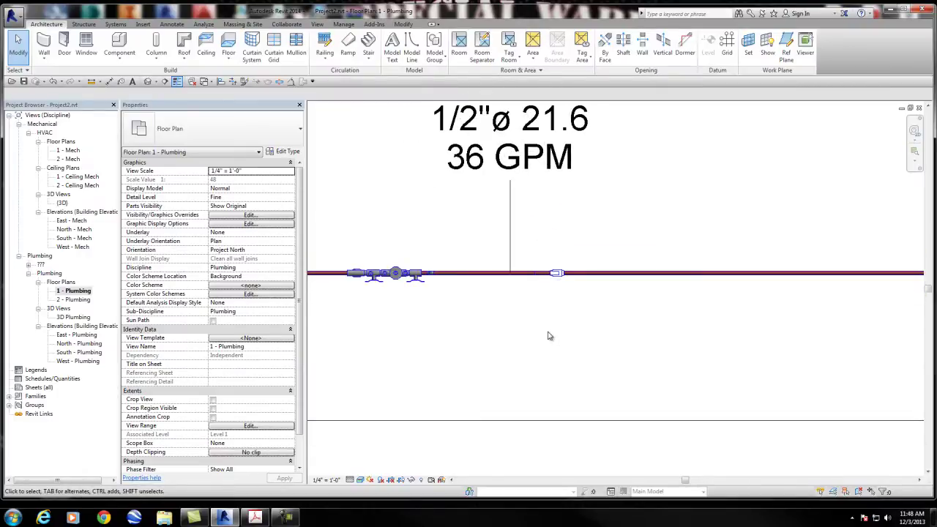
pyautogui.scroll(-1, 550, 336)
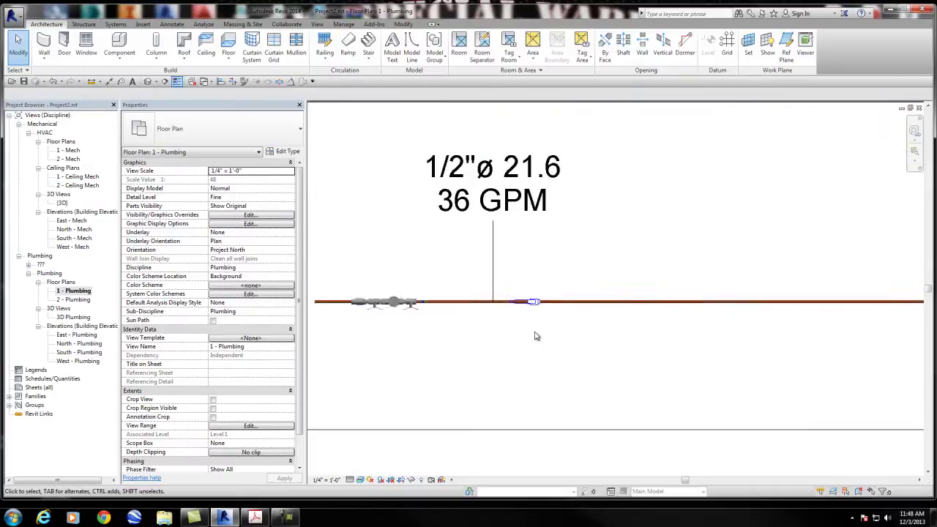
pyautogui.scroll(1, 546, 307)
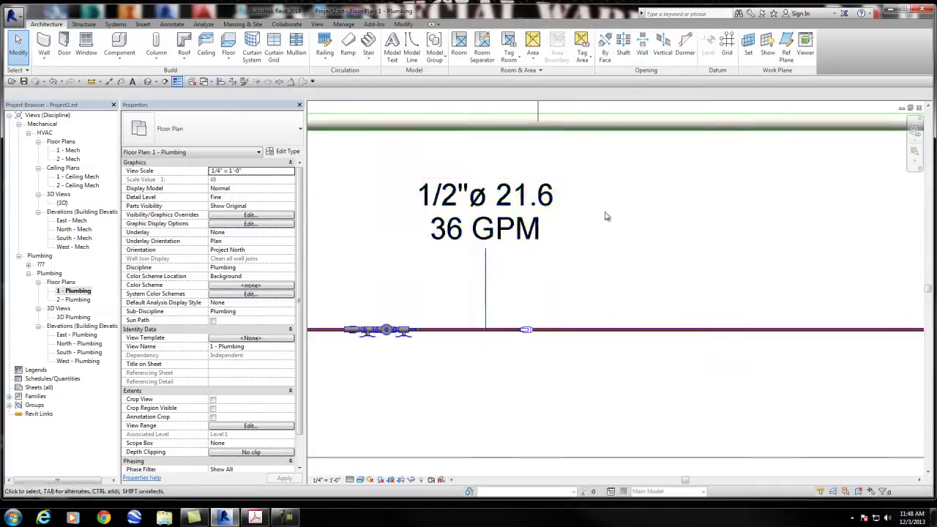
pyautogui.moveTo(487, 297); pyautogui.dragTo(439, 286)
# Step: Drop the old pipe tag above the pipe, then delete it
pyautogui.click(383, 254)
pyautogui.moveTo(383, 254); pyautogui.dragTo(611, 313, button='middle')
pyautogui.rightClick(664, 262)
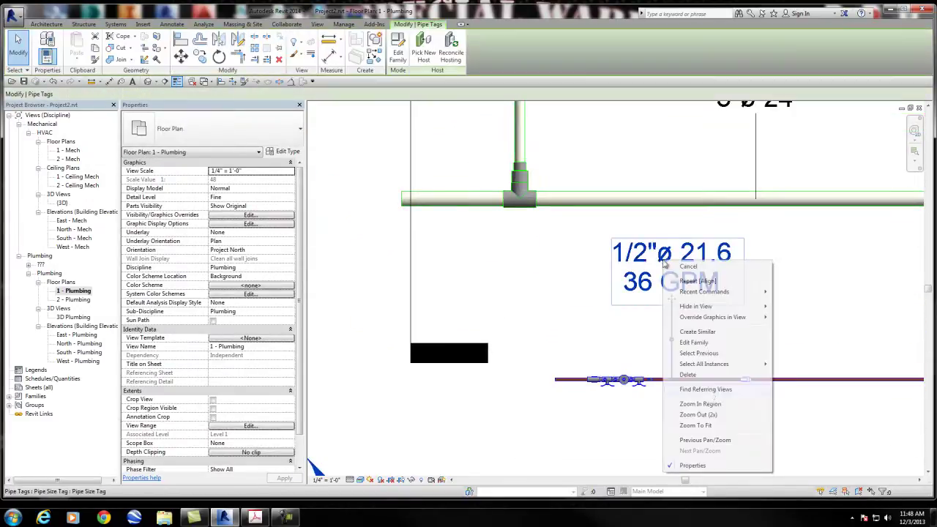
pyautogui.click(707, 376)
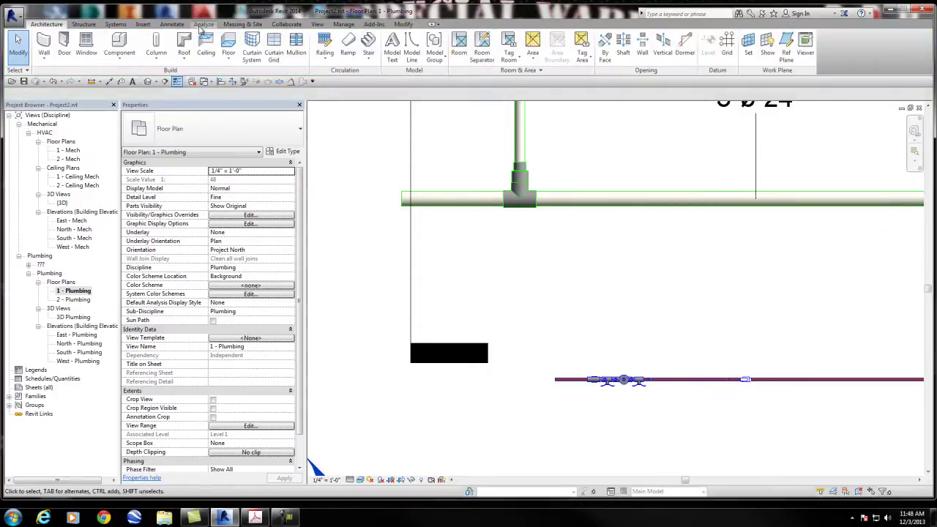
# Step: Tag the water pipe by category with a new 1/2"ø 21.6 36 GPM tag
pyautogui.click(172, 24)
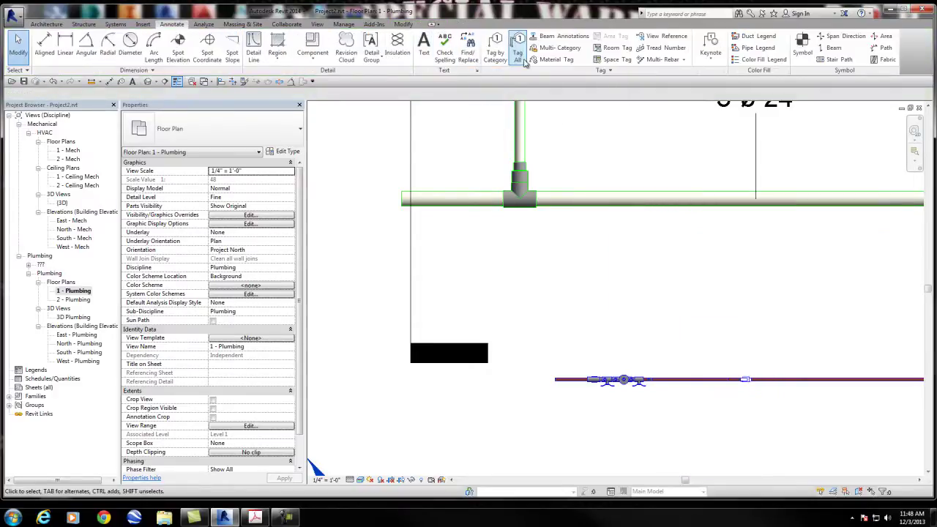
pyautogui.click(495, 53)
pyautogui.click(573, 379)
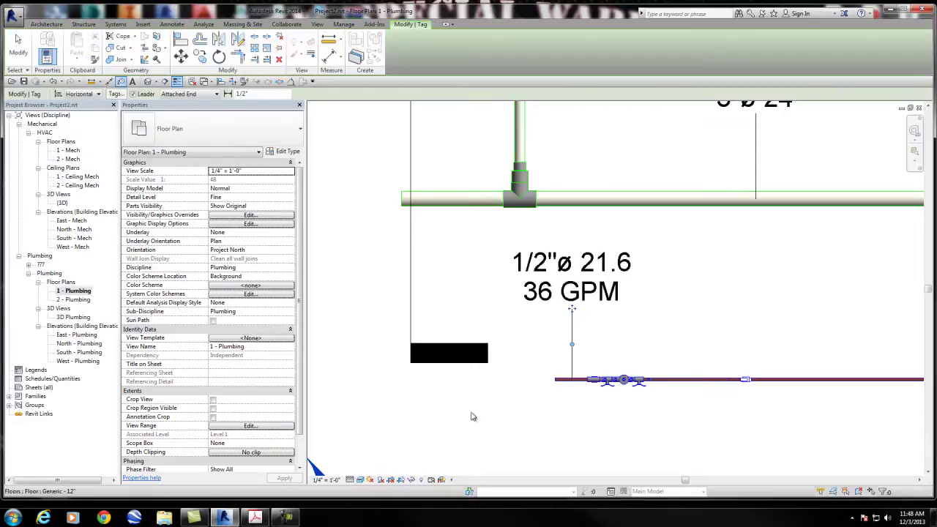
pyautogui.scroll(2, 640, 271)
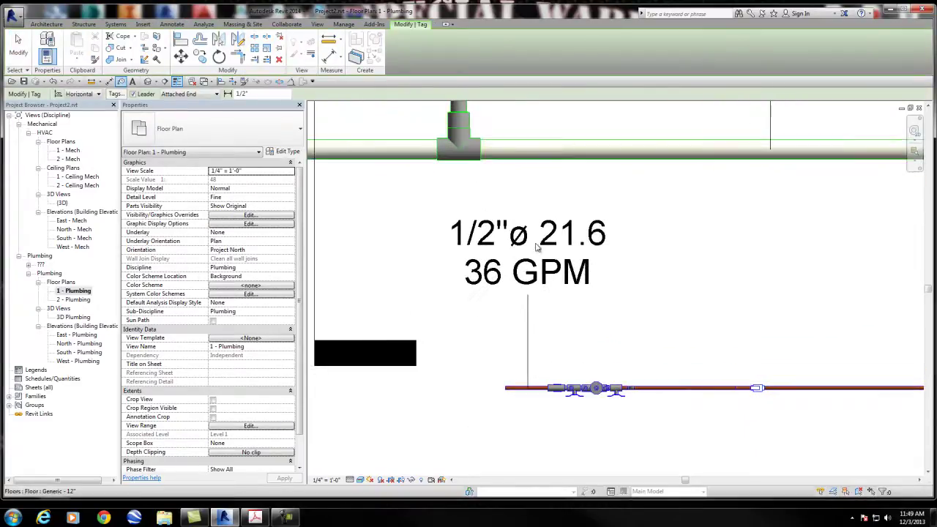
pyautogui.scroll(-2, 542, 247)
pyautogui.moveTo(544, 324); pyautogui.dragTo(525, 363, button='middle')
pyautogui.scroll(-1, 525, 364)
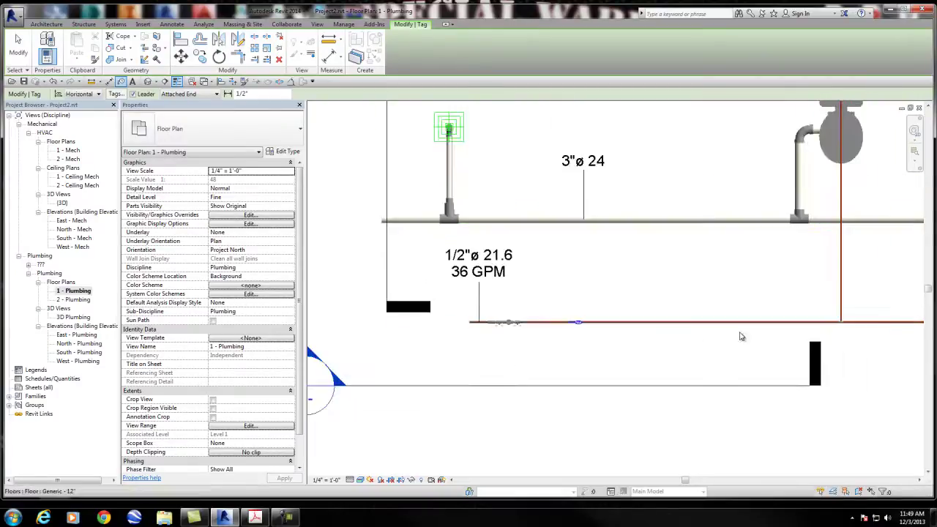
pyautogui.scroll(-2, 623, 268)
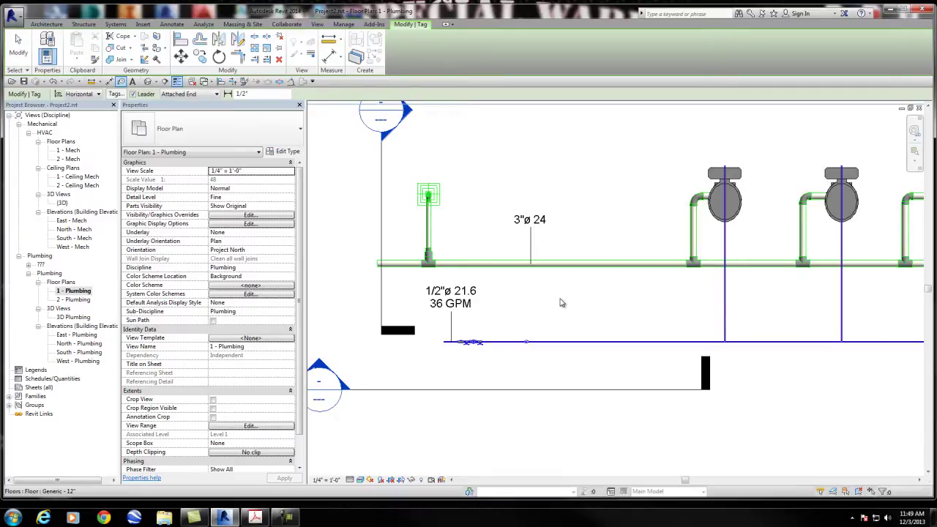
pyautogui.scroll(-2, 558, 337)
pyautogui.scroll(4, 494, 328)
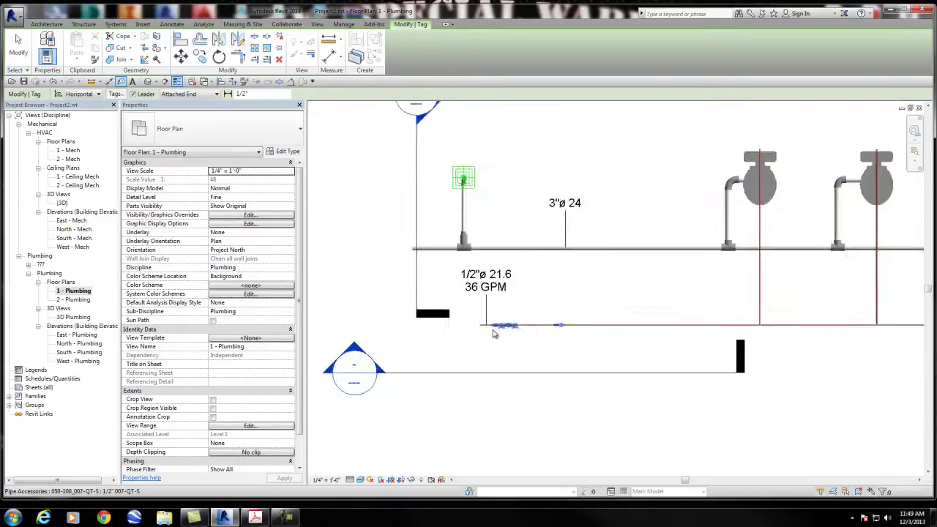
pyautogui.scroll(1, 496, 325)
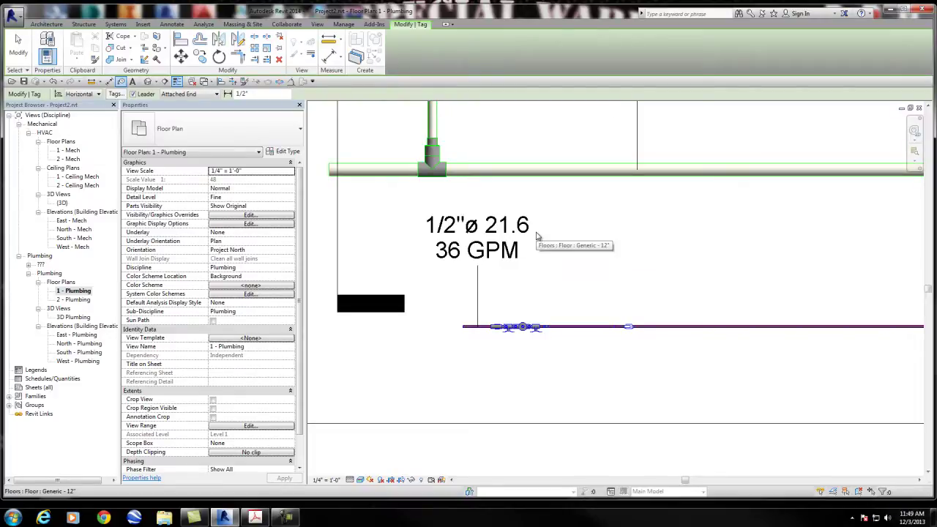
pyautogui.scroll(-5, 536, 237)
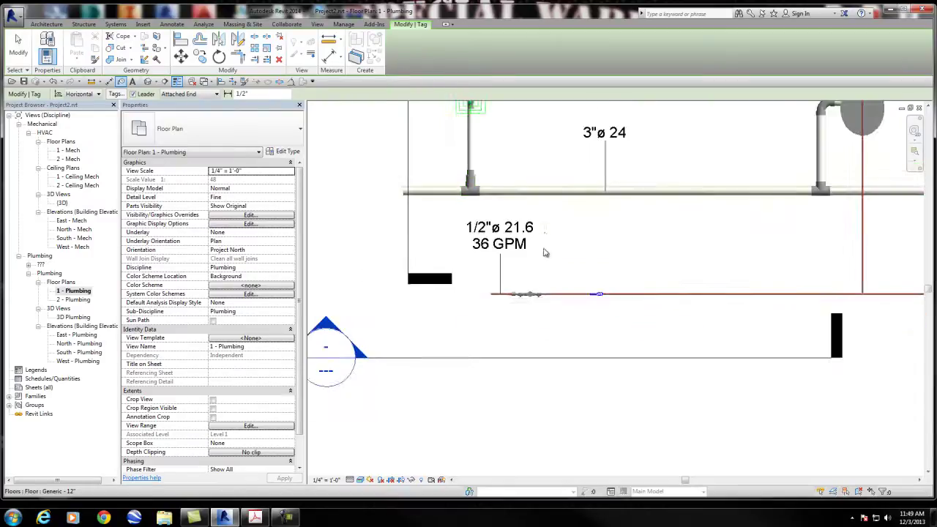
pyautogui.scroll(-2, 705, 270)
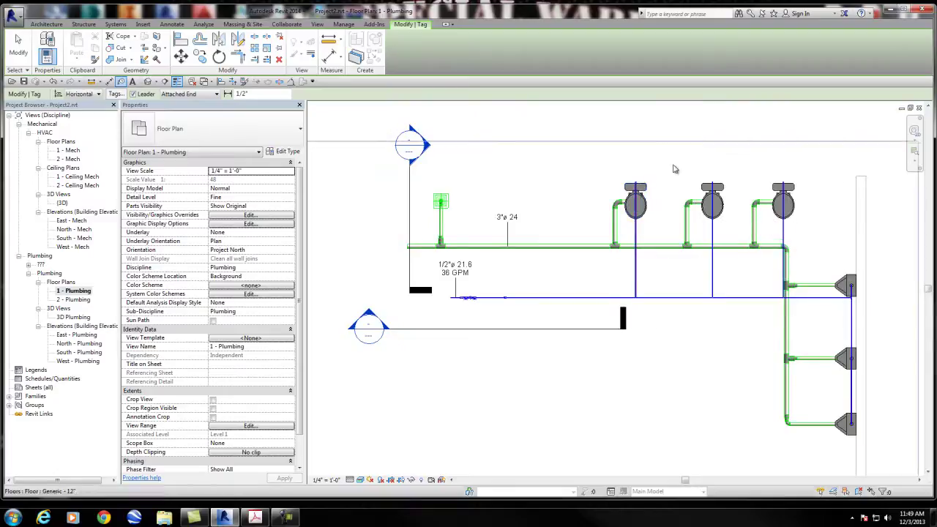
pyautogui.moveTo(827, 286); pyautogui.dragTo(808, 278, button='middle')
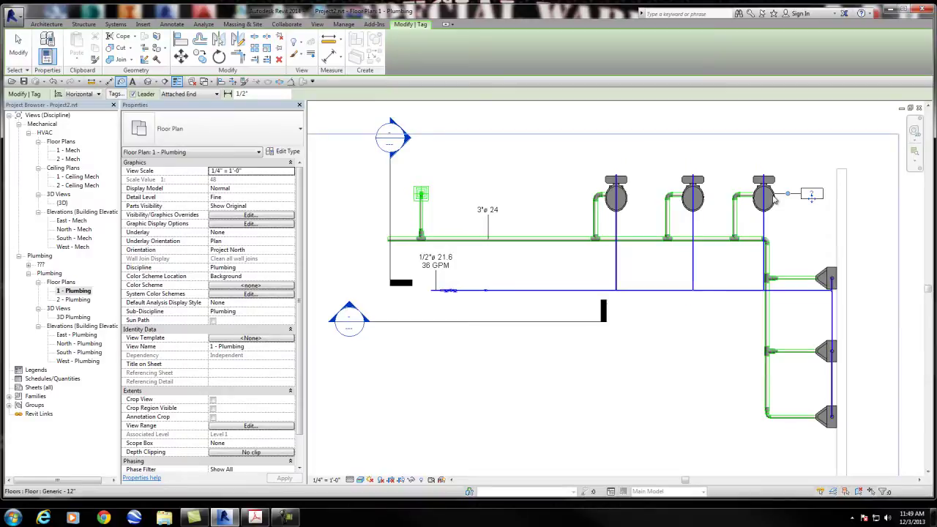
pyautogui.scroll(-1, 695, 326)
pyautogui.moveTo(696, 326); pyautogui.dragTo(591, 329, button='middle')
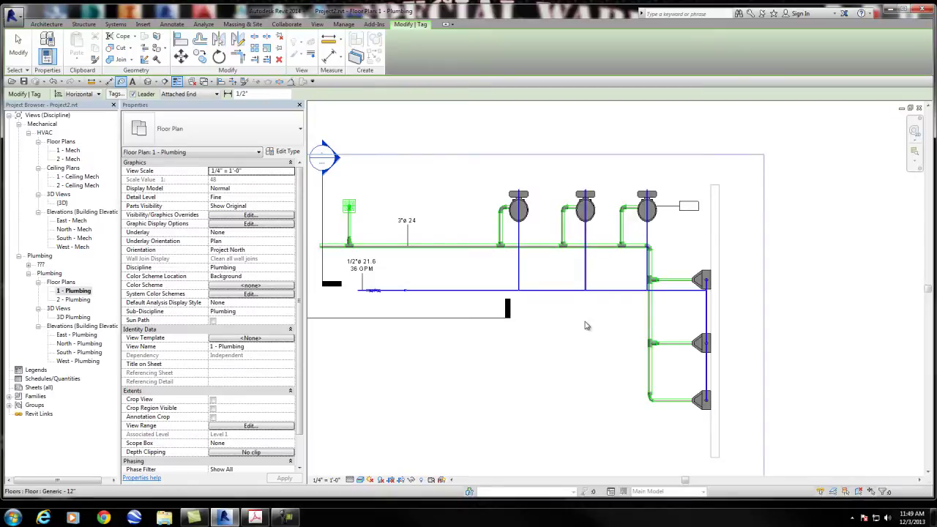
pyautogui.scroll(1, 813, 282)
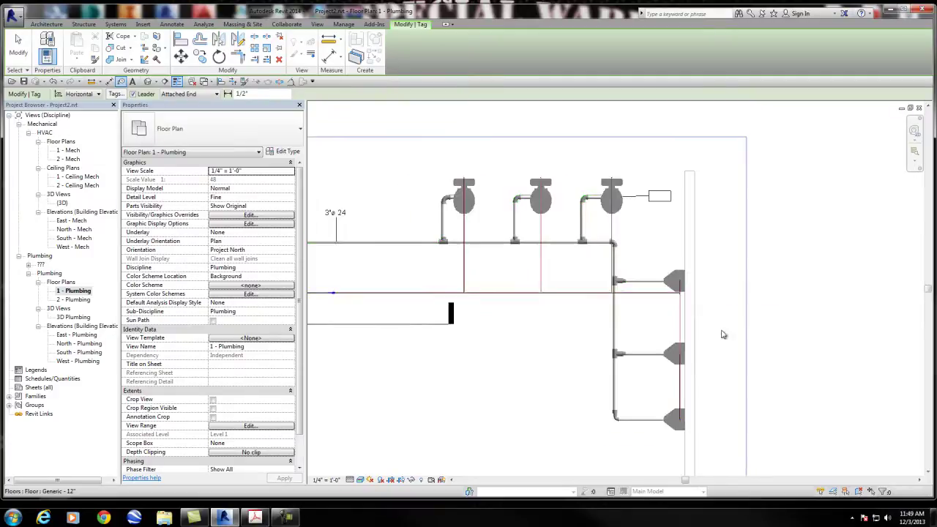
pyautogui.scroll(-2, 549, 400)
pyautogui.moveTo(549, 400); pyautogui.dragTo(651, 378, button='middle')
pyautogui.scroll(3, 555, 337)
pyautogui.moveTo(468, 261); pyautogui.dragTo(517, 216, button='middle')
pyautogui.scroll(2, 516, 234)
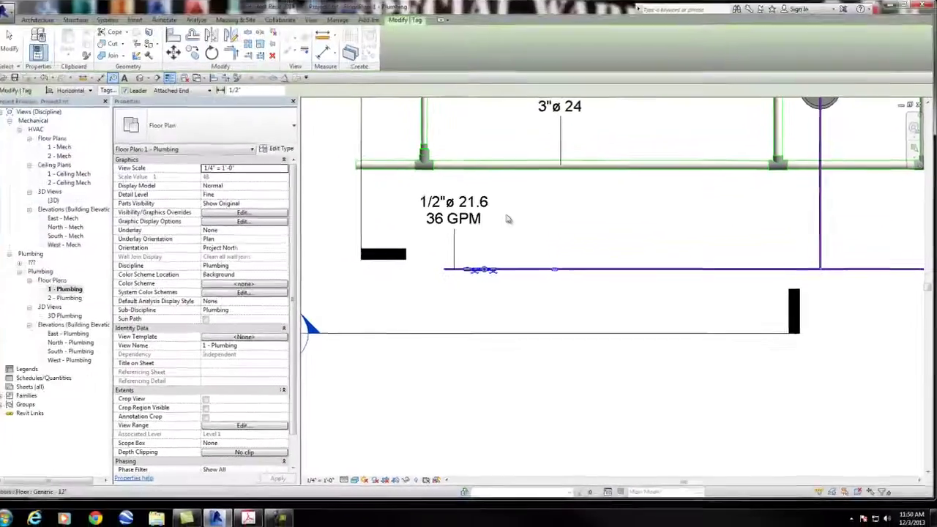
pyautogui.scroll(-2, 300, 107)
pyautogui.scroll(-1, 348, 329)
pyautogui.moveTo(544, 369); pyautogui.dragTo(434, 341, button='middle')
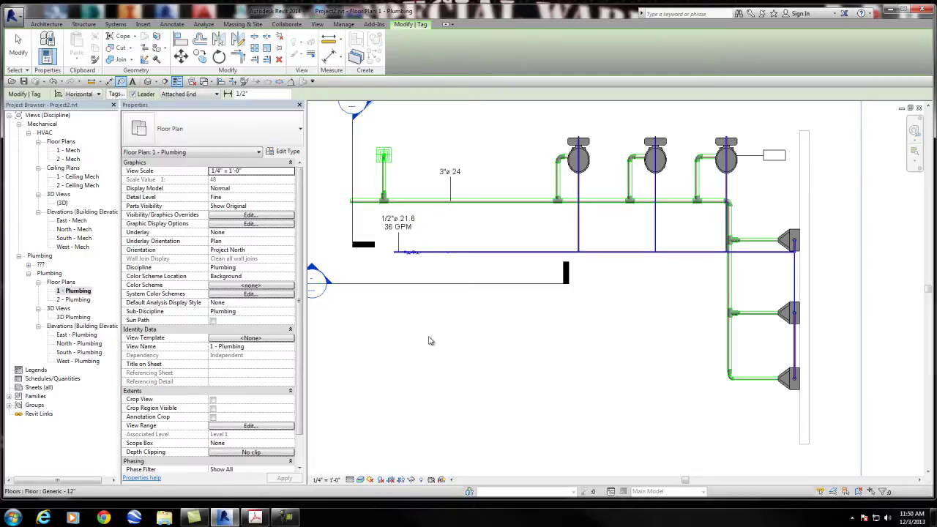
pyautogui.scroll(4, 388, 214)
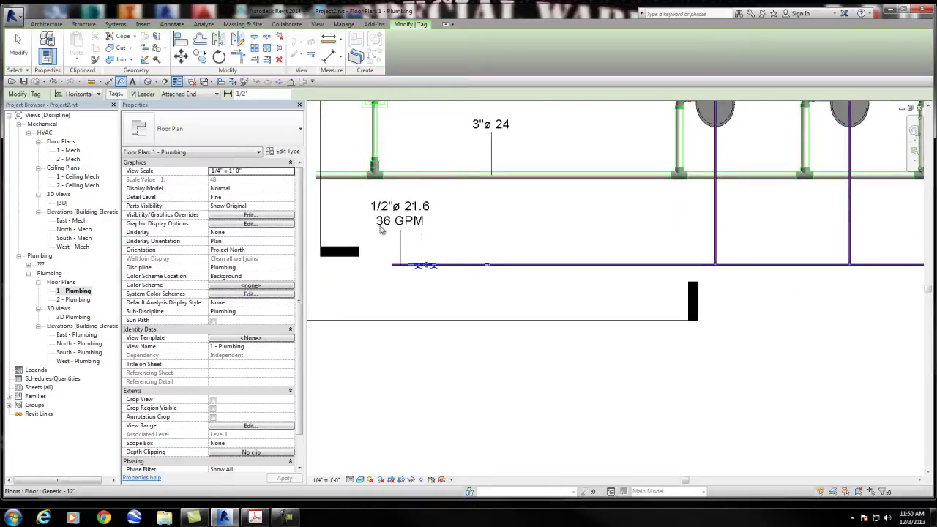
pyautogui.scroll(-2, 462, 224)
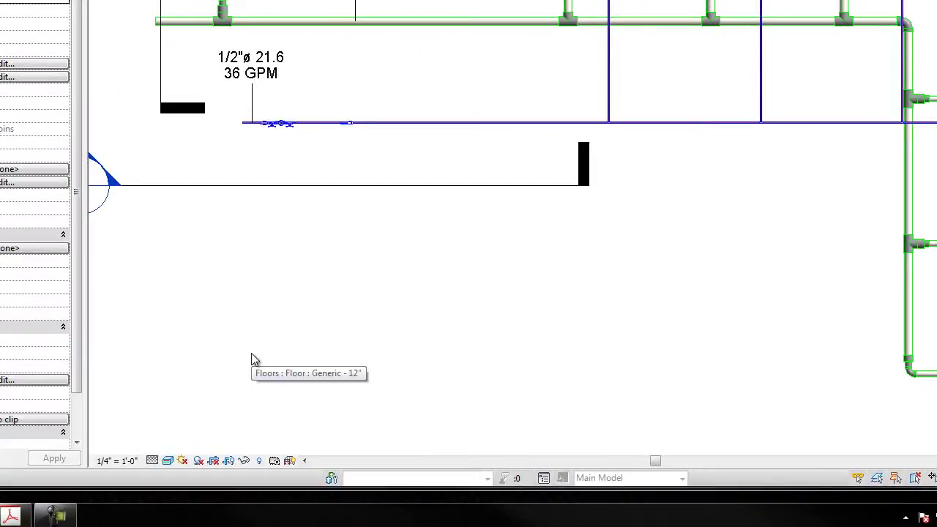
pyautogui.click(12, 518)
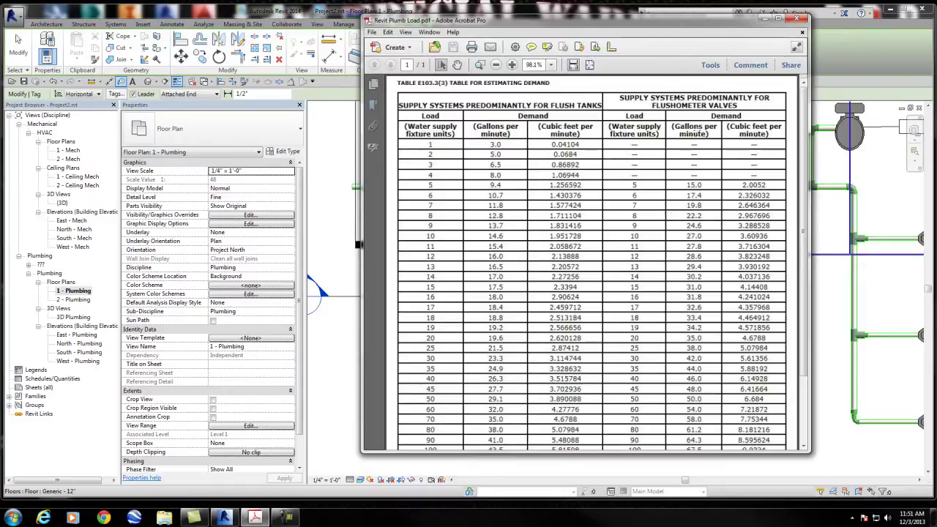
pyautogui.click(765, 17)
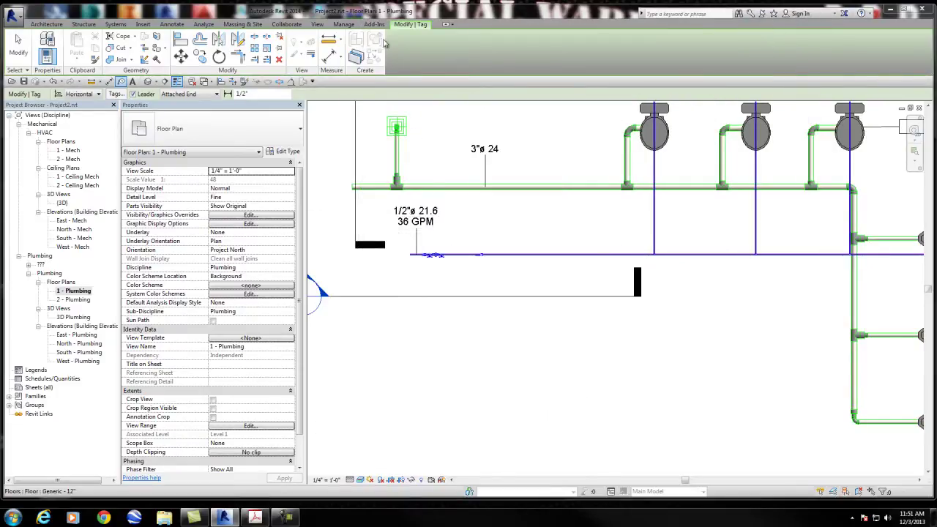
# Step: Browse the Architecture and Analyze tabs, then open Mechanical Settings via Manage > MEP Settings
pyautogui.click(46, 24)
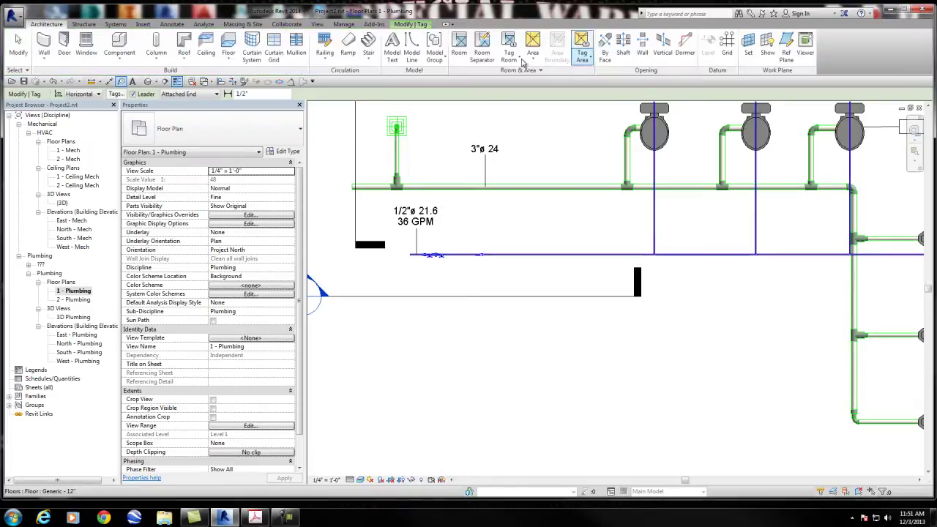
pyautogui.click(202, 25)
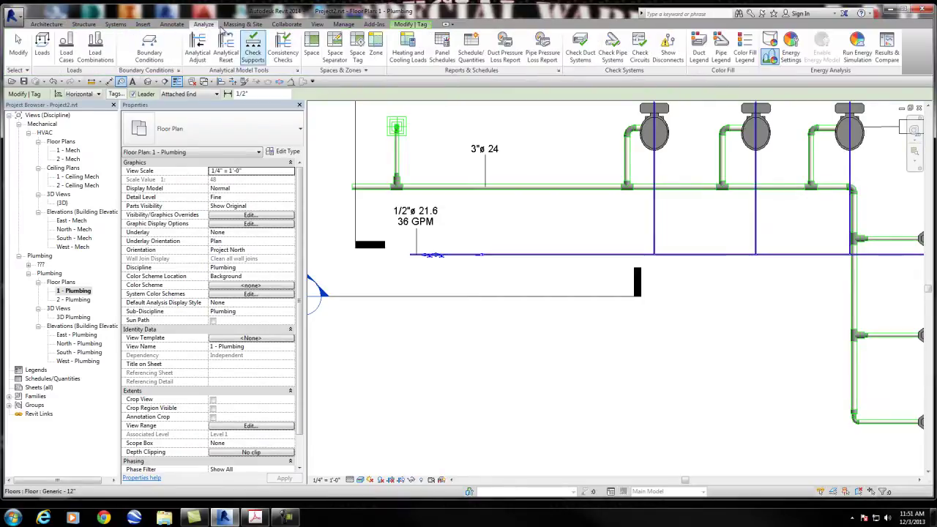
pyautogui.click(344, 24)
pyautogui.click(339, 55)
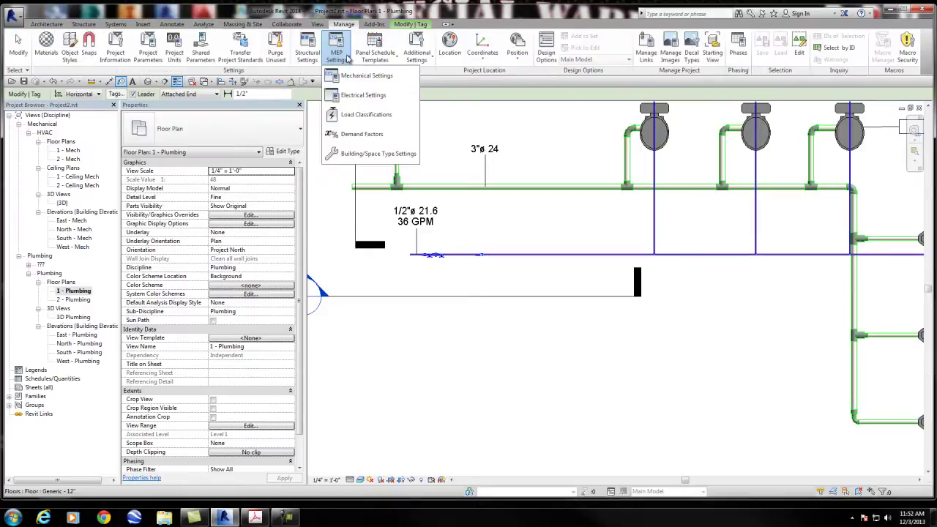
pyautogui.click(341, 53)
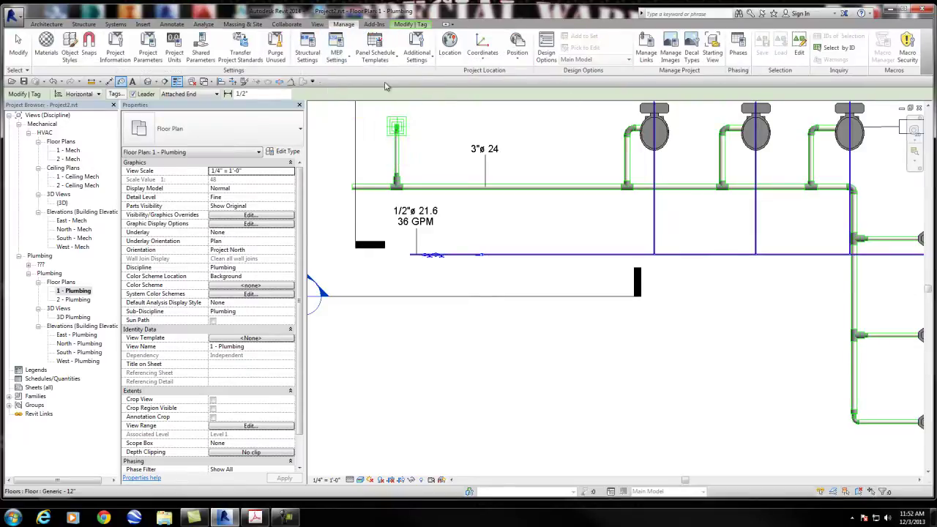
pyautogui.click(341, 53)
pyautogui.click(350, 79)
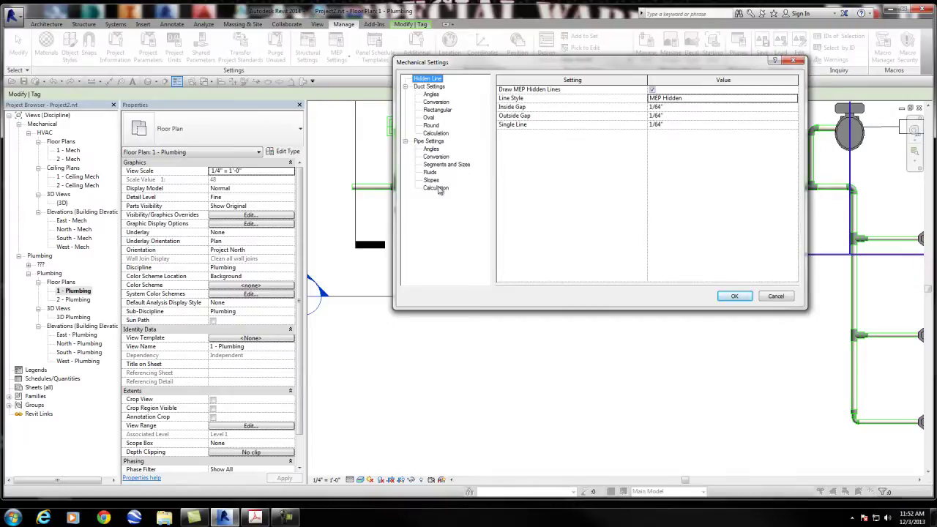
# Step: Check the Pipe Settings Calculation pressure-drop and plumbing fixture flow methods, then close Mechanical Settings
pyautogui.click(440, 188)
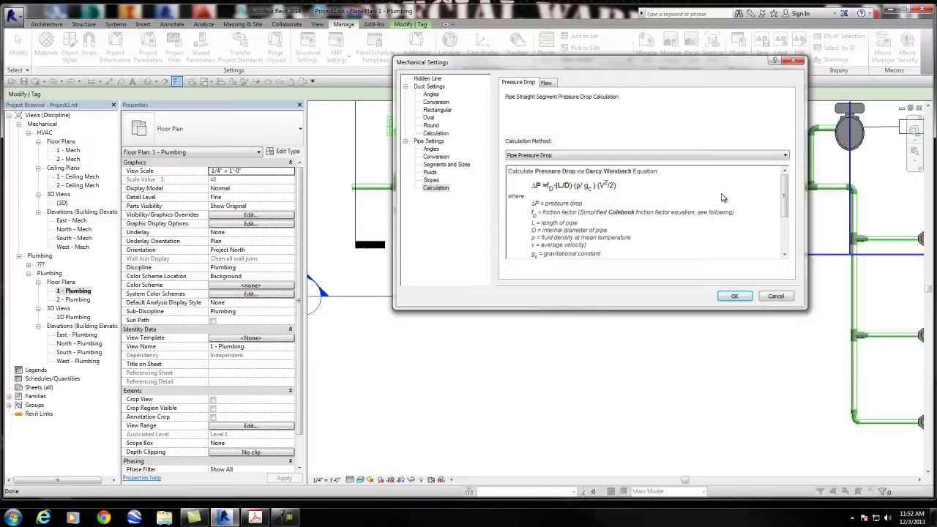
pyautogui.scroll(-3, 685, 216)
pyautogui.scroll(5, 679, 220)
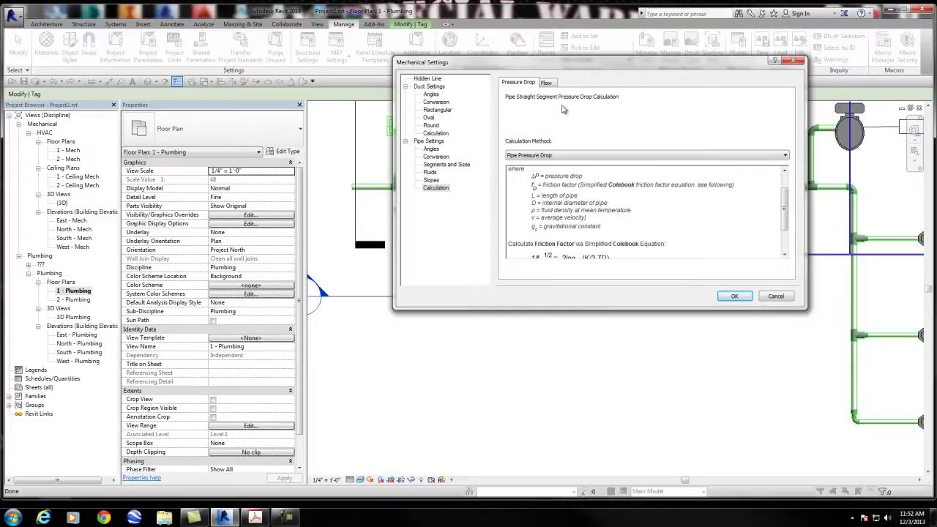
pyautogui.click(547, 83)
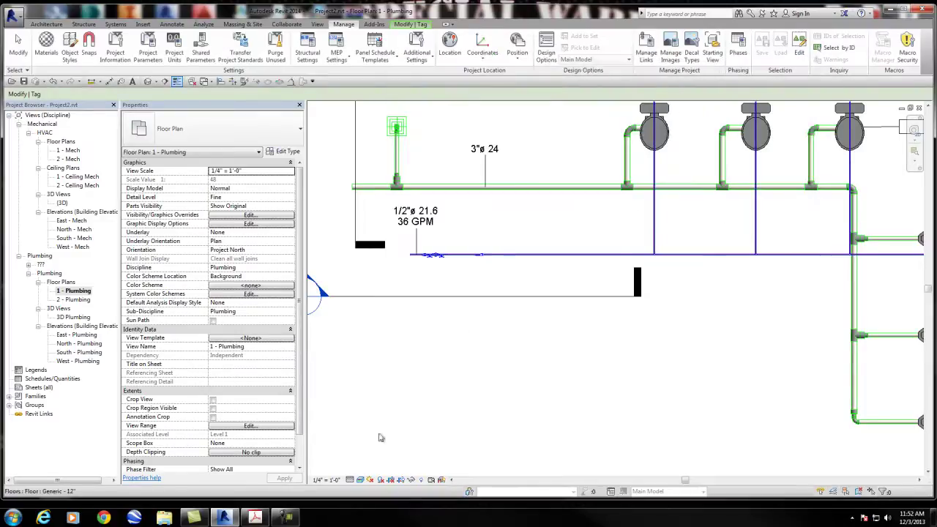
pyautogui.click(798, 60)
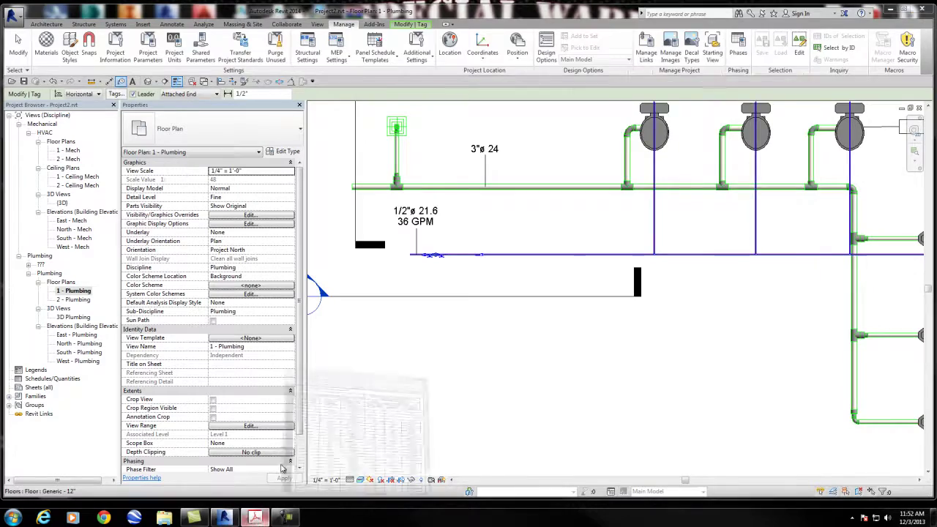
# Step: Set the Table E103.3(3) PDF beside the plan, check load rows 14 and 20, then close it
pyautogui.click(254, 517)
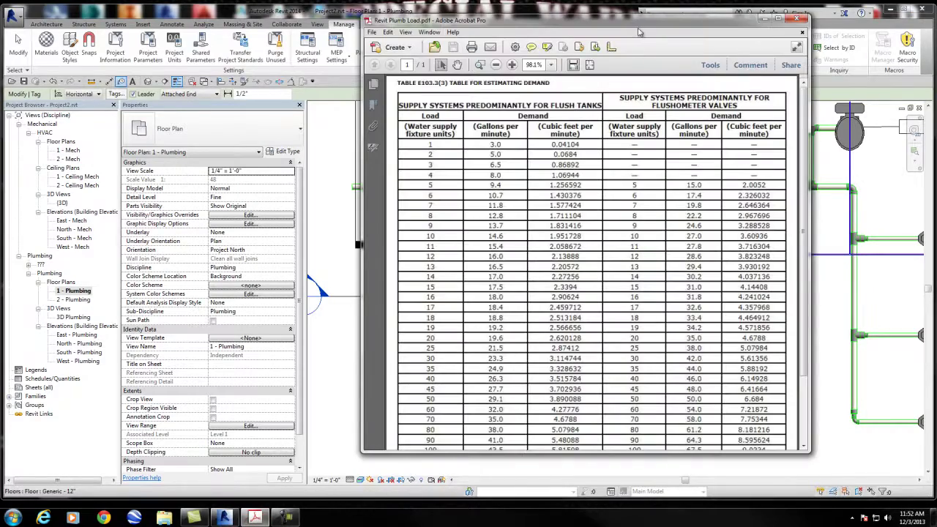
pyautogui.moveTo(642, 30); pyautogui.dragTo(268, 70)
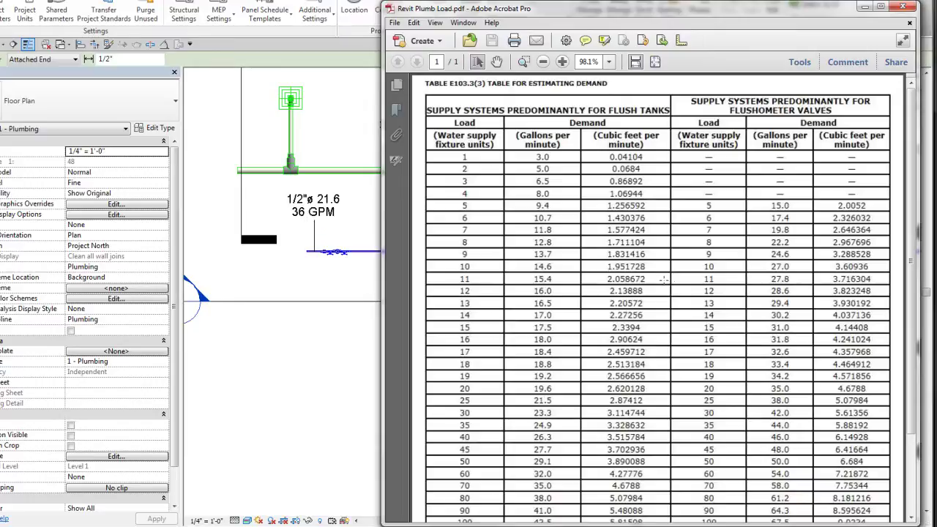
pyautogui.click(732, 314)
pyautogui.click(711, 390)
pyautogui.click(712, 389)
pyautogui.click(778, 168)
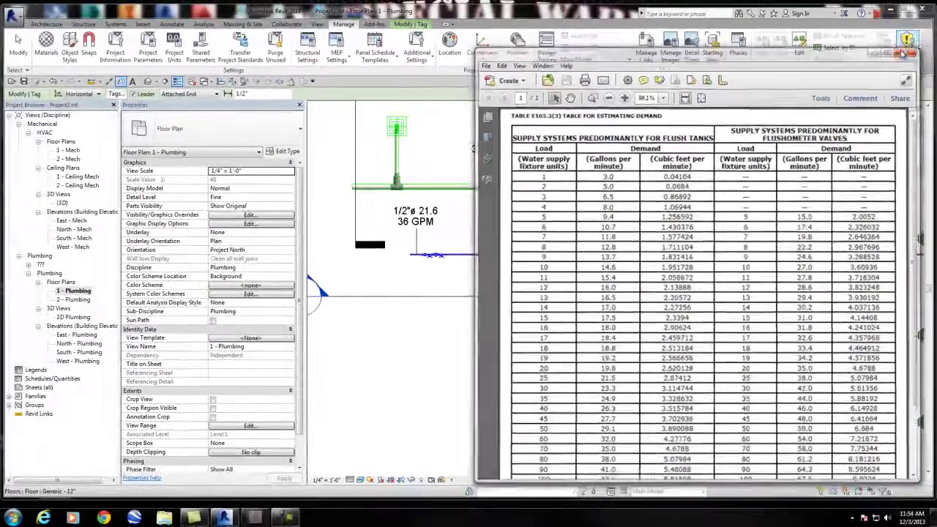
pyautogui.click(905, 54)
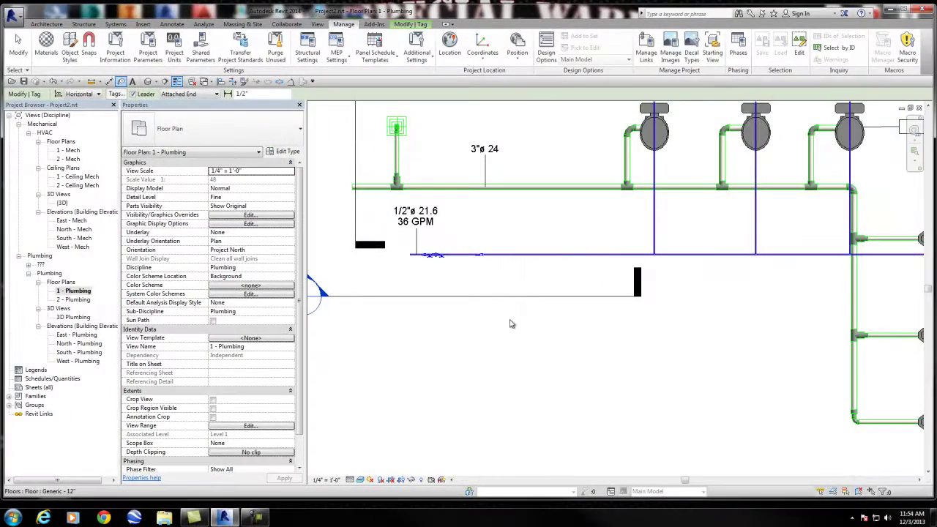
pyautogui.scroll(-2, 510, 333)
pyautogui.scroll(-2, 510, 333)
pyautogui.scroll(3, 533, 298)
pyautogui.moveTo(520, 209); pyautogui.dragTo(511, 246, button='middle')
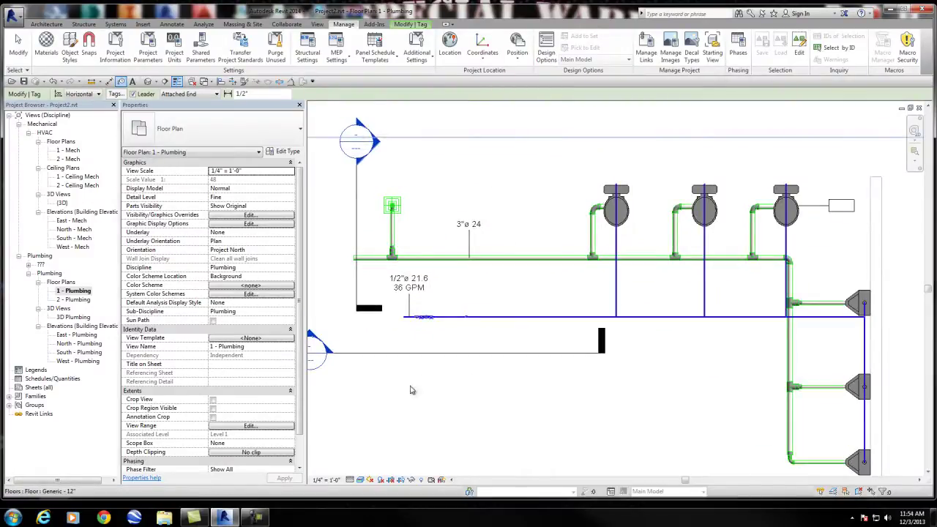
pyautogui.scroll(4, 429, 333)
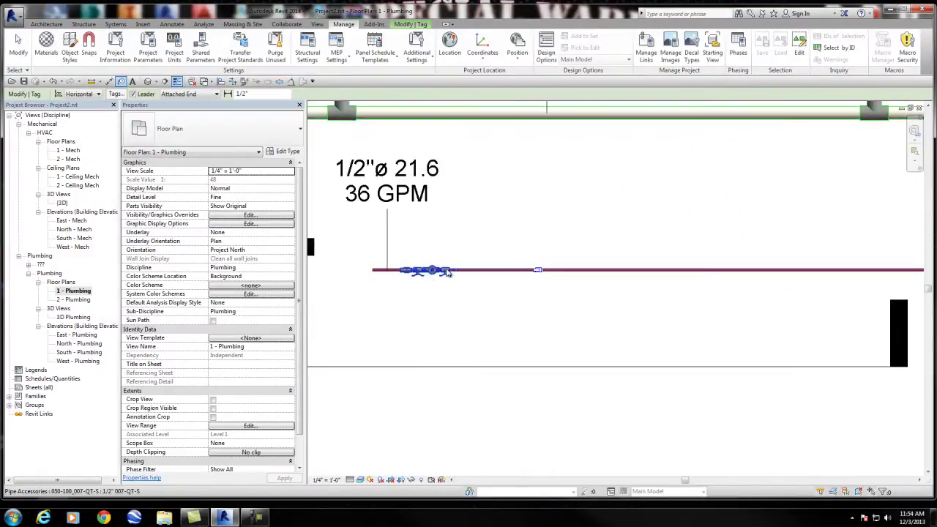
pyautogui.scroll(-2, 469, 293)
pyautogui.scroll(-1, 530, 253)
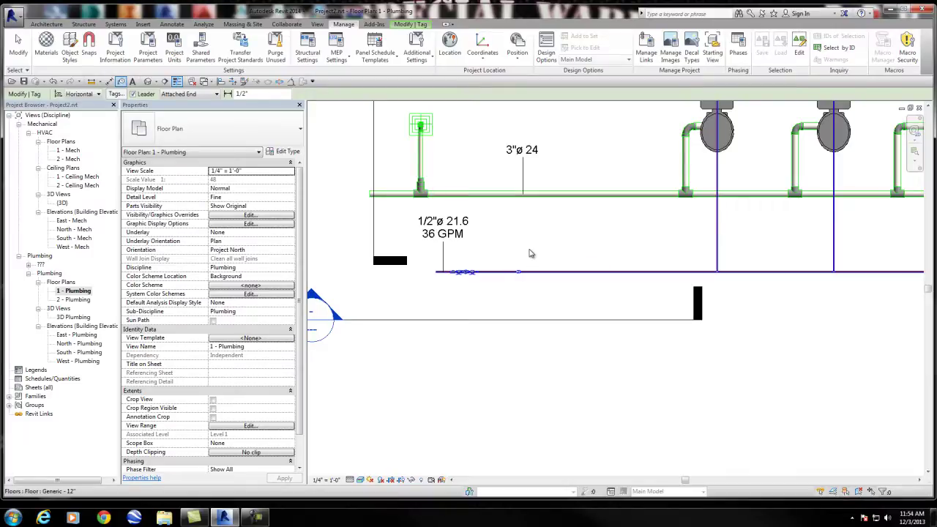
pyautogui.scroll(-2, 530, 252)
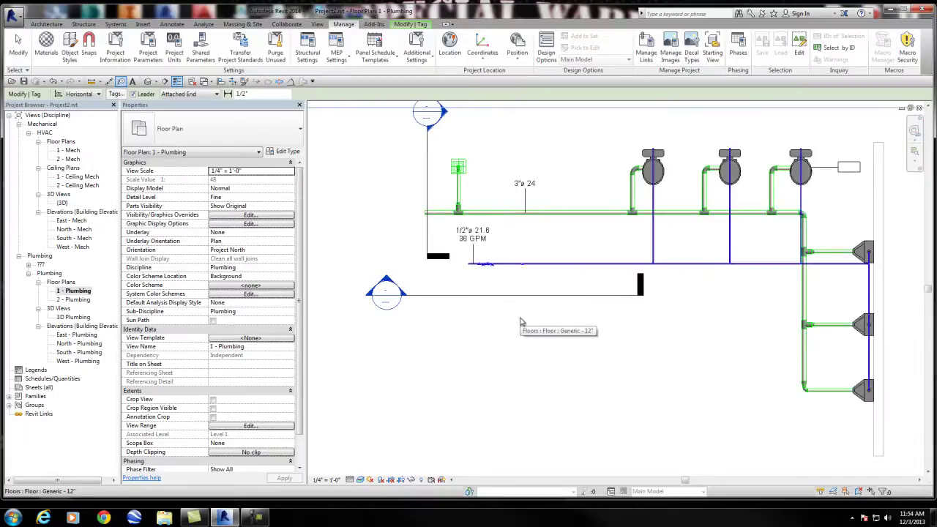
pyautogui.scroll(-1, 521, 322)
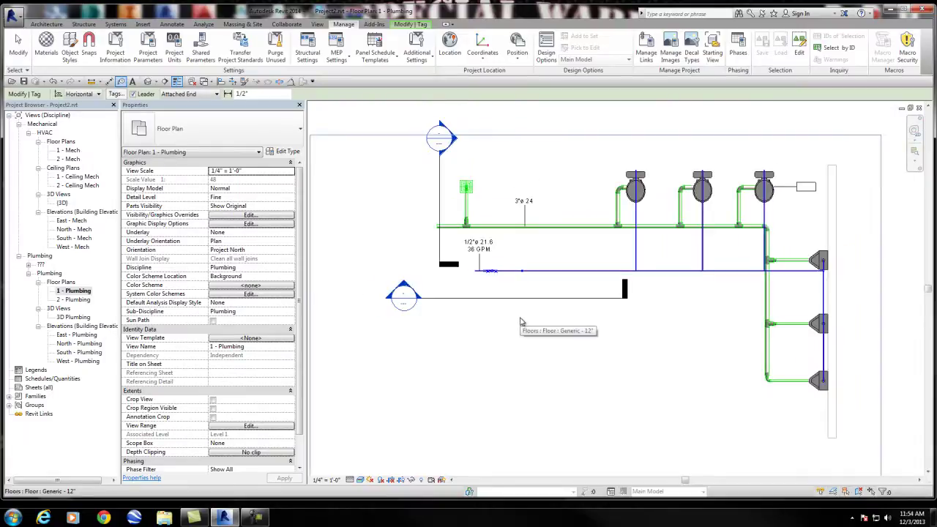